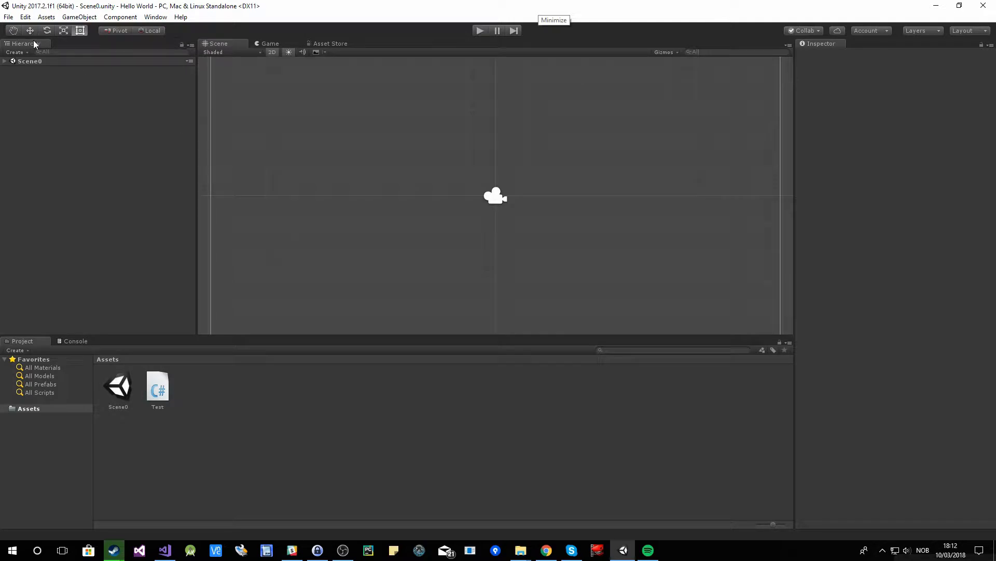
# Examine the panel options of the Hierarchy, Scene, Inspector and Project panels, including the tabs that can be added
pyautogui.moveTo(33, 41); pyautogui.dragTo(14, 46)
pyautogui.click(789, 45)
pyautogui.click(703, 41)
pyautogui.click(191, 45)
pyautogui.click(101, 39)
pyautogui.click(191, 45)
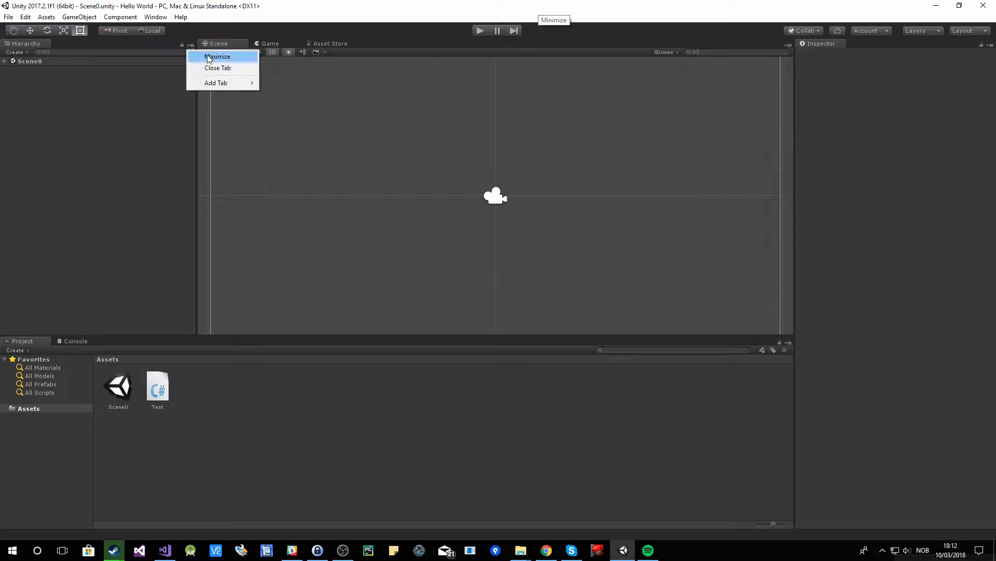
pyautogui.moveTo(218, 84)
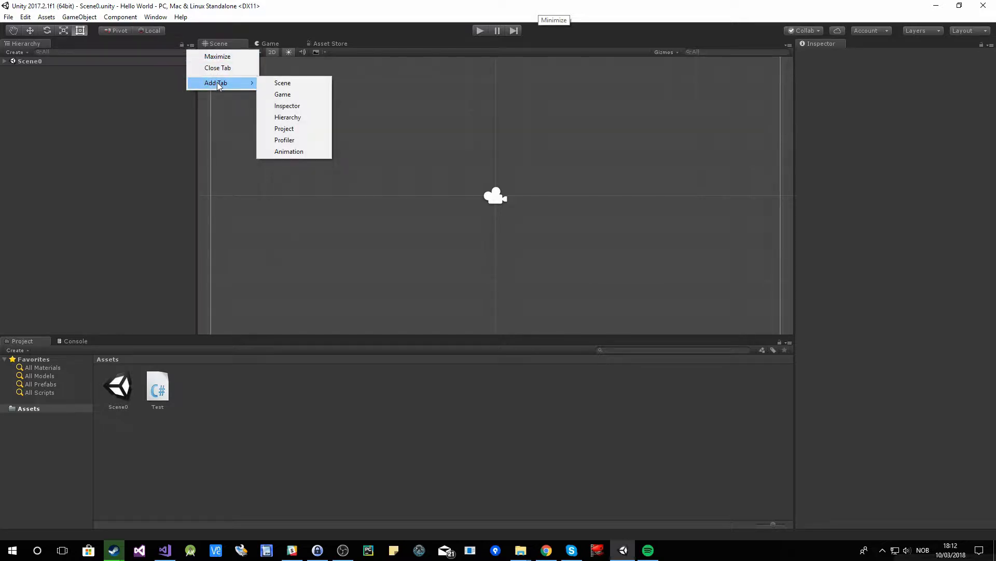
pyautogui.click(787, 45)
pyautogui.click(992, 46)
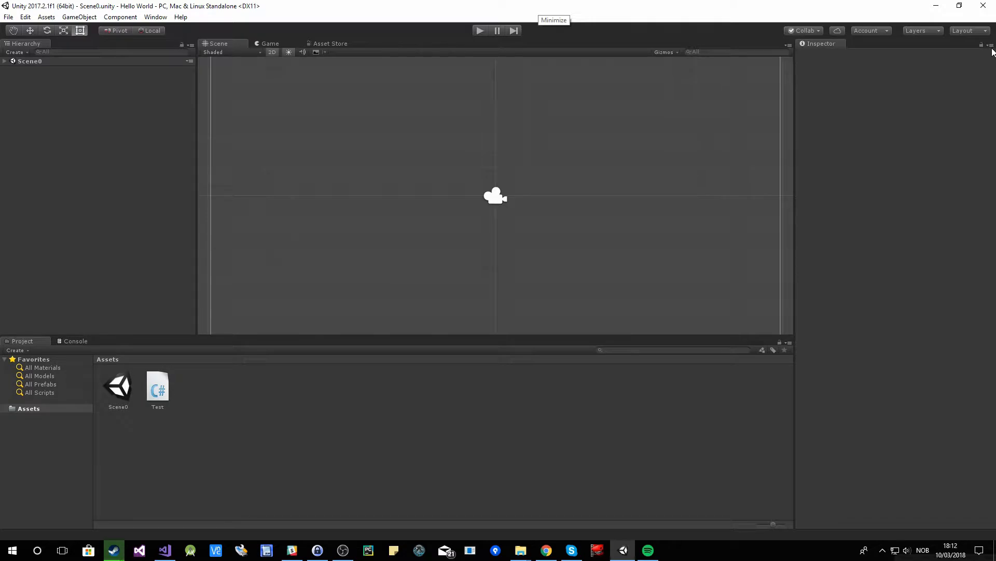
pyautogui.click(992, 46)
pyautogui.click(787, 343)
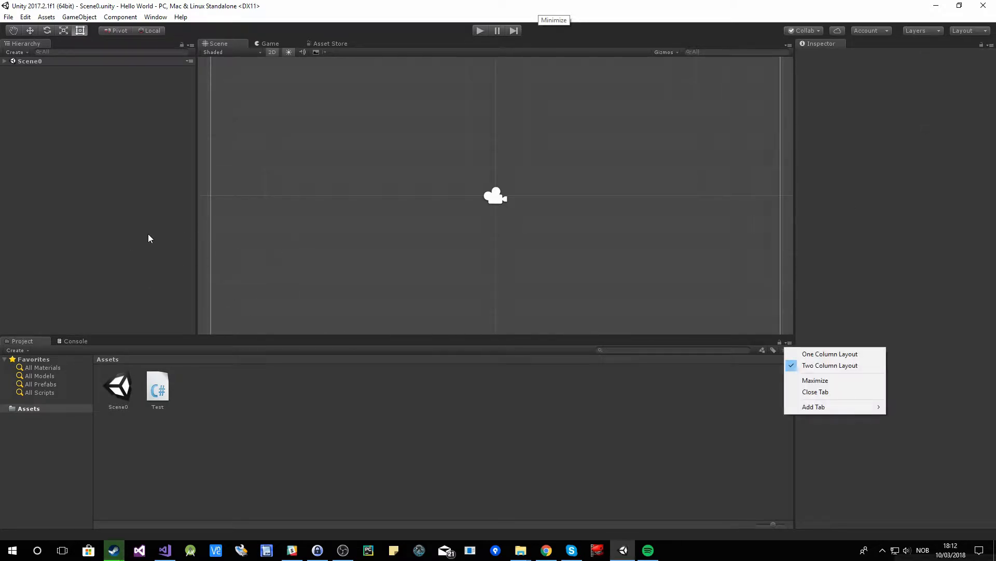
pyautogui.click(140, 220)
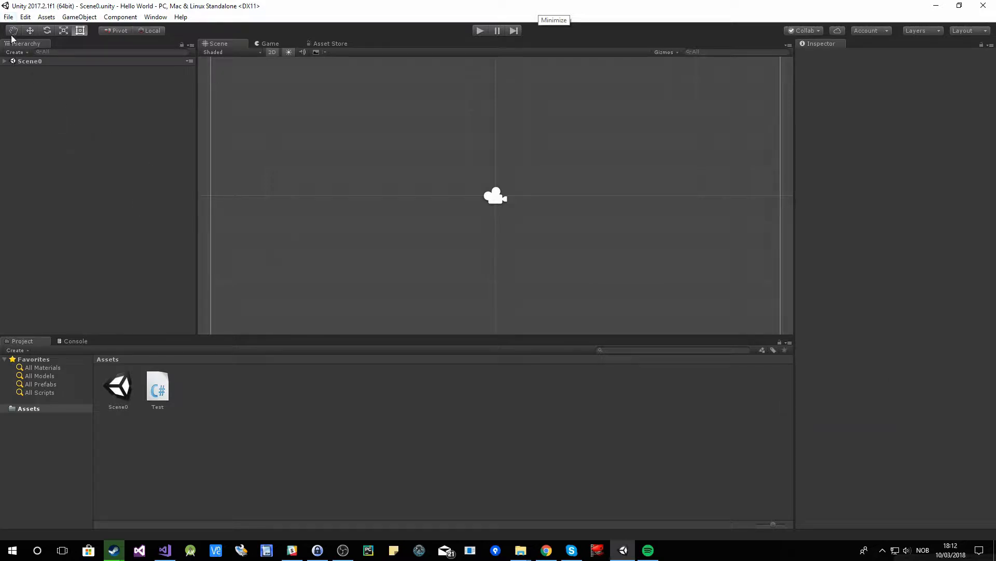
# Review the target platforms in Build Settings, show the Player Settings for PC, Mac & Linux Standalone, and close Build Settings
pyautogui.click(8, 17)
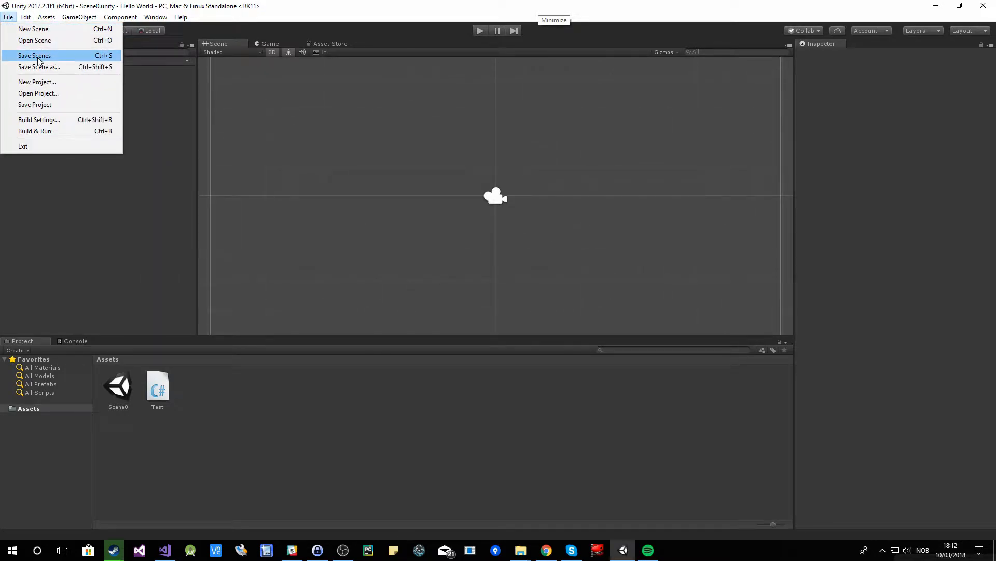
pyautogui.click(54, 123)
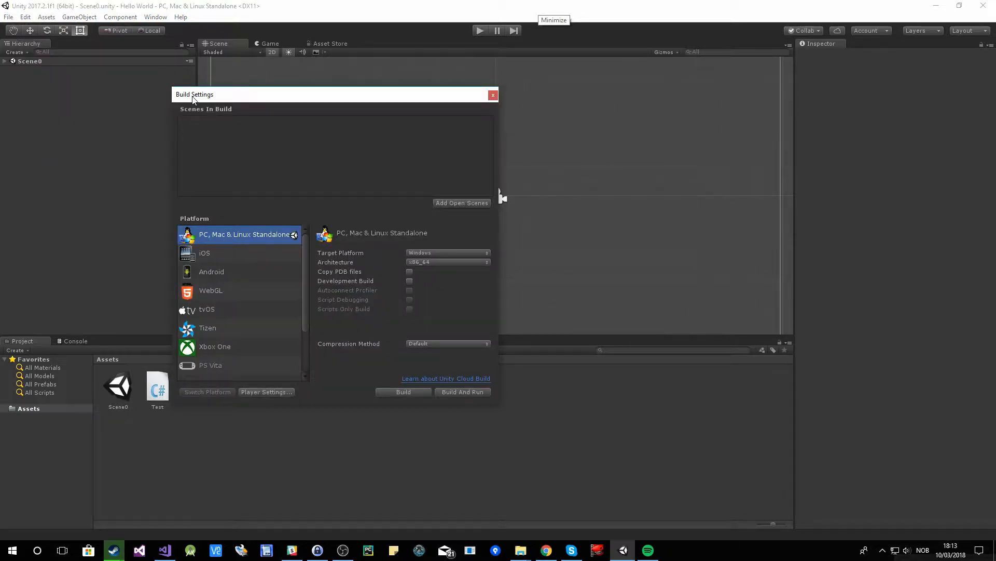
pyautogui.moveTo(193, 98); pyautogui.dragTo(204, 91)
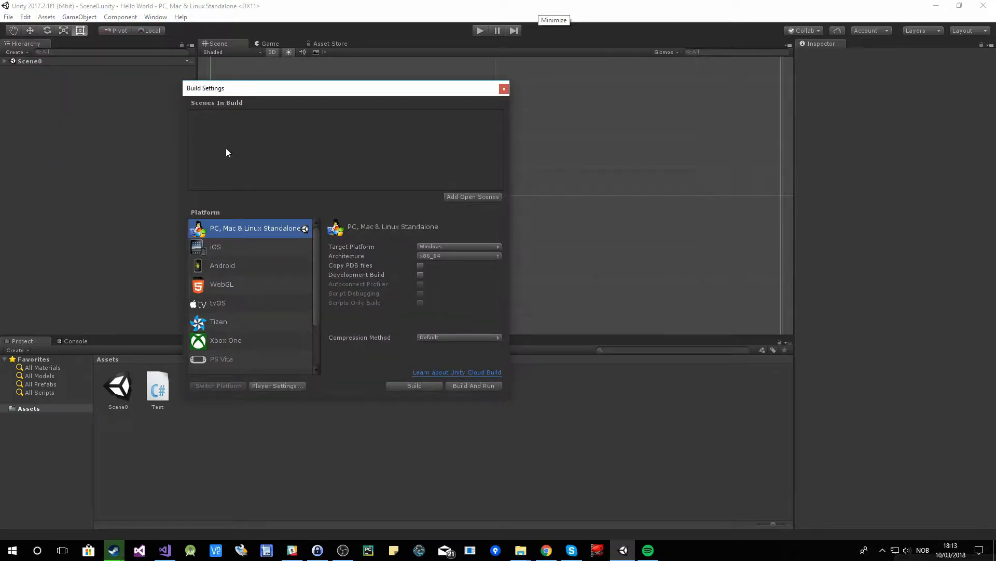
pyautogui.click(227, 244)
pyautogui.click(225, 265)
pyautogui.click(242, 229)
pyautogui.click(289, 385)
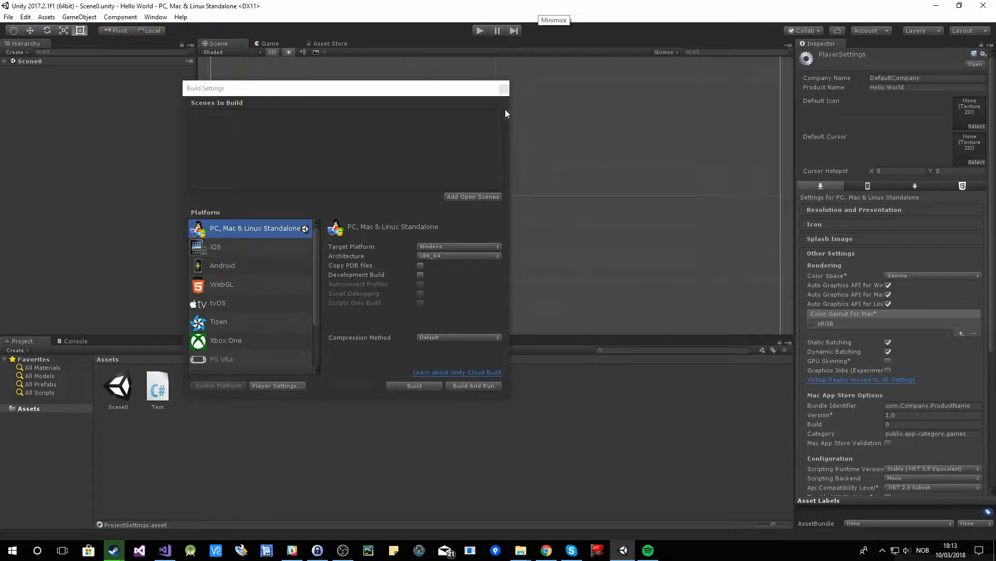
pyautogui.click(504, 89)
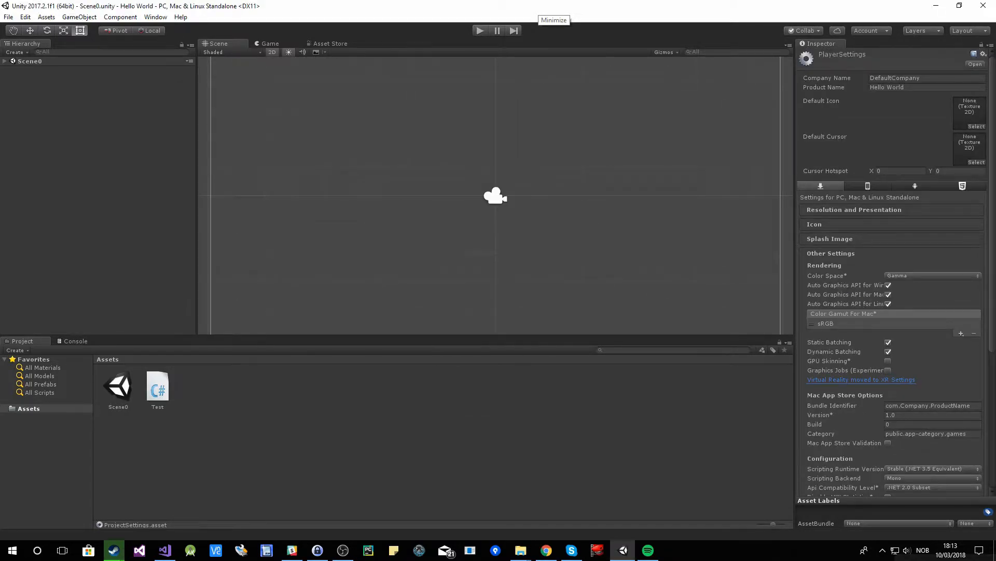
# Examine the available file, edit and asset commands, including the project settings and the asset types that can be created
pyautogui.click(9, 17)
pyautogui.click(10, 19)
pyautogui.click(8, 17)
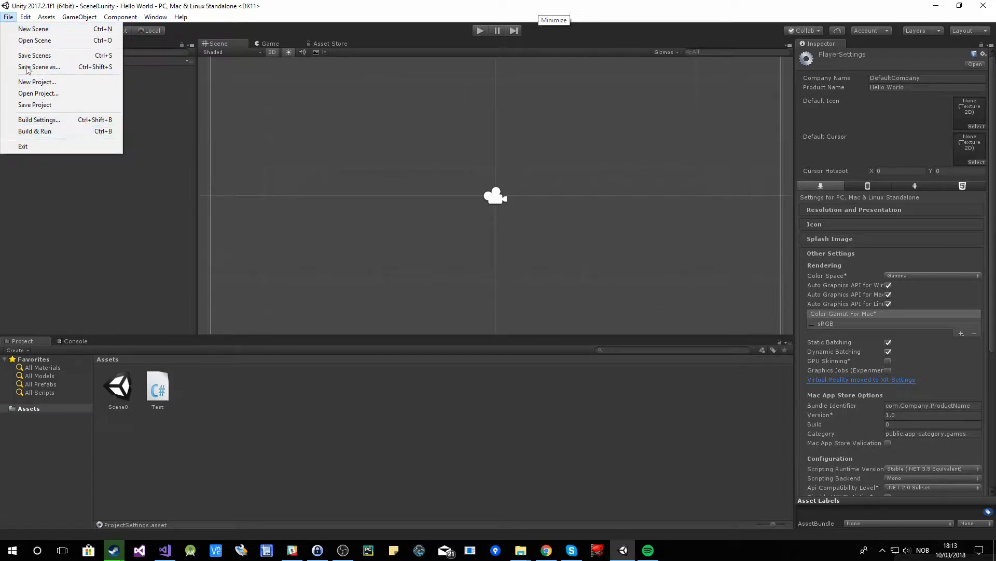
pyautogui.moveTo(23, 14)
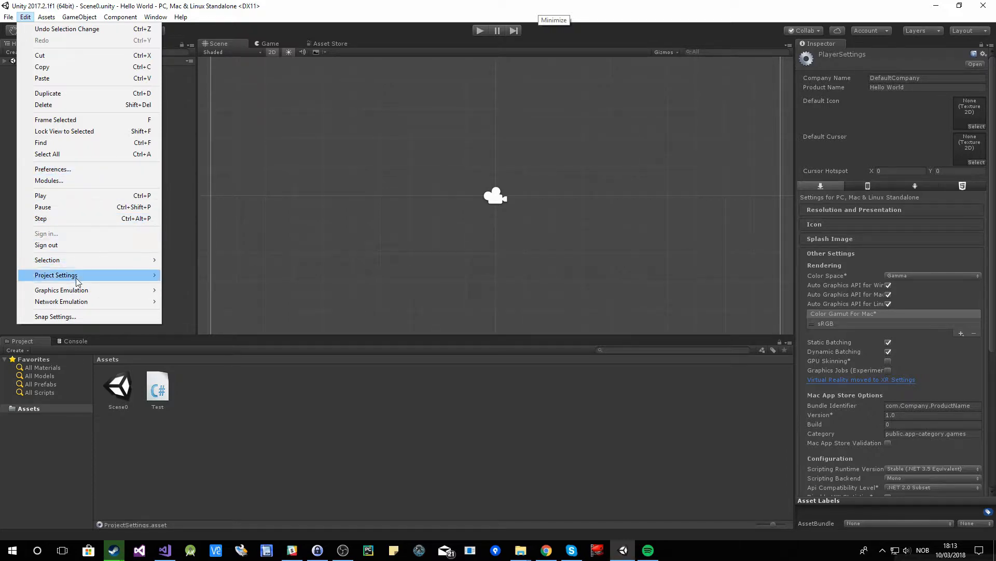
pyautogui.moveTo(120, 276)
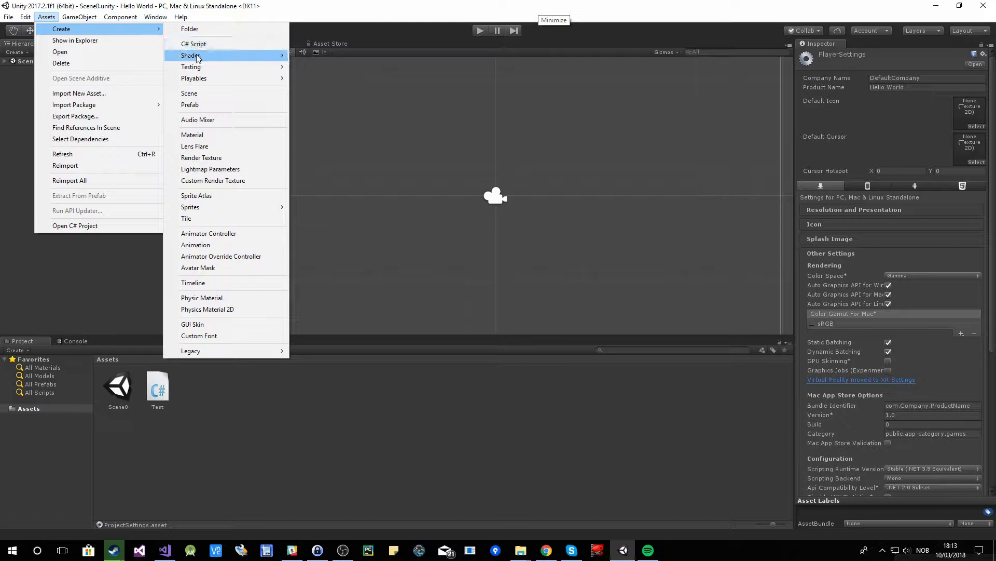
pyautogui.moveTo(205, 82)
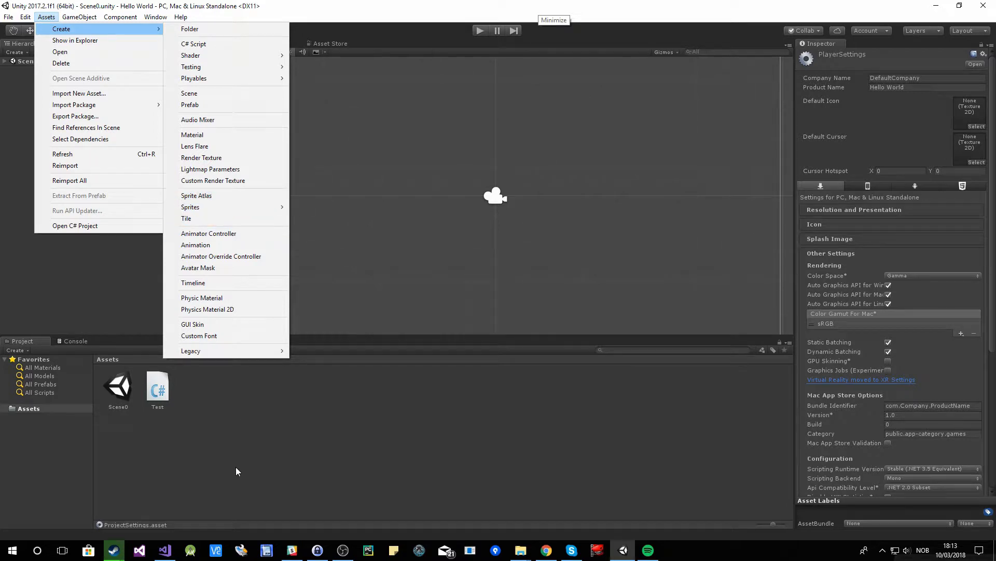
pyautogui.rightClick(263, 403)
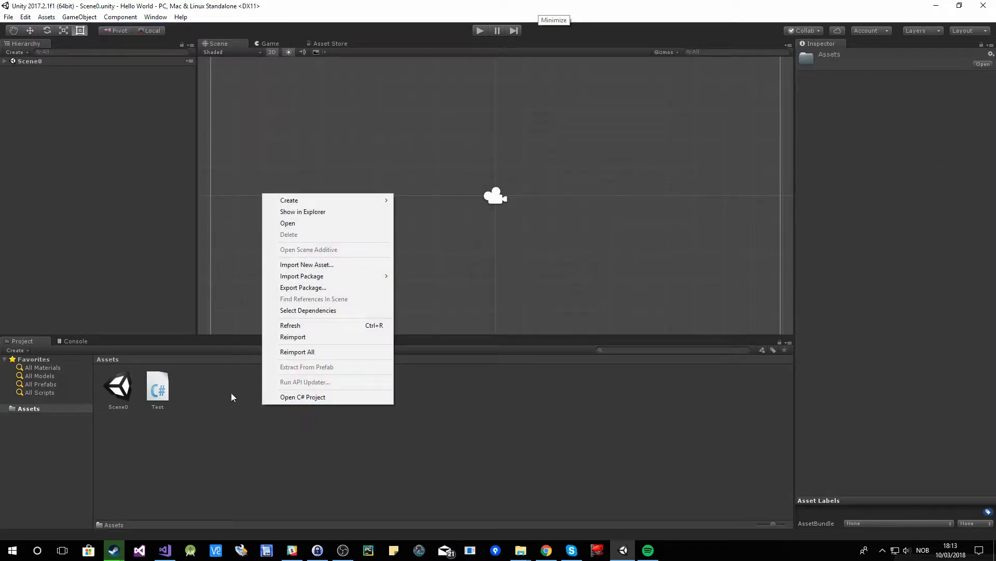
pyautogui.moveTo(311, 200)
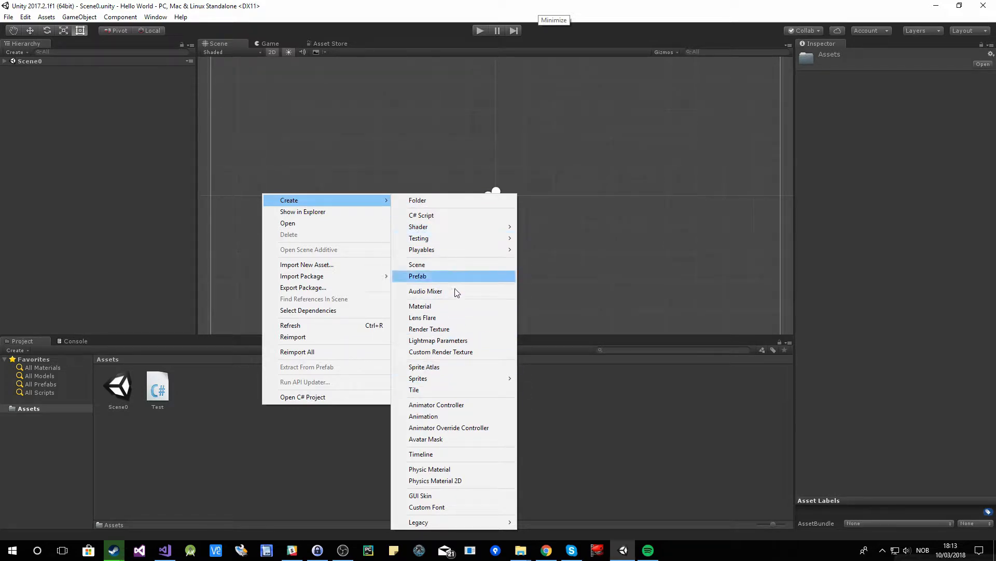
pyautogui.click(101, 223)
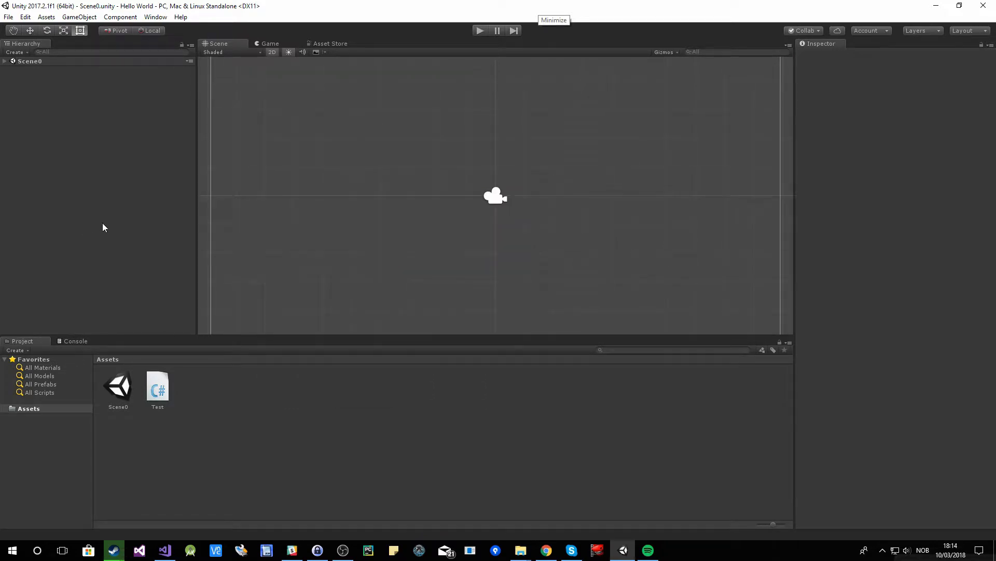
# Add a 3D cube to Scene0
pyautogui.click(79, 18)
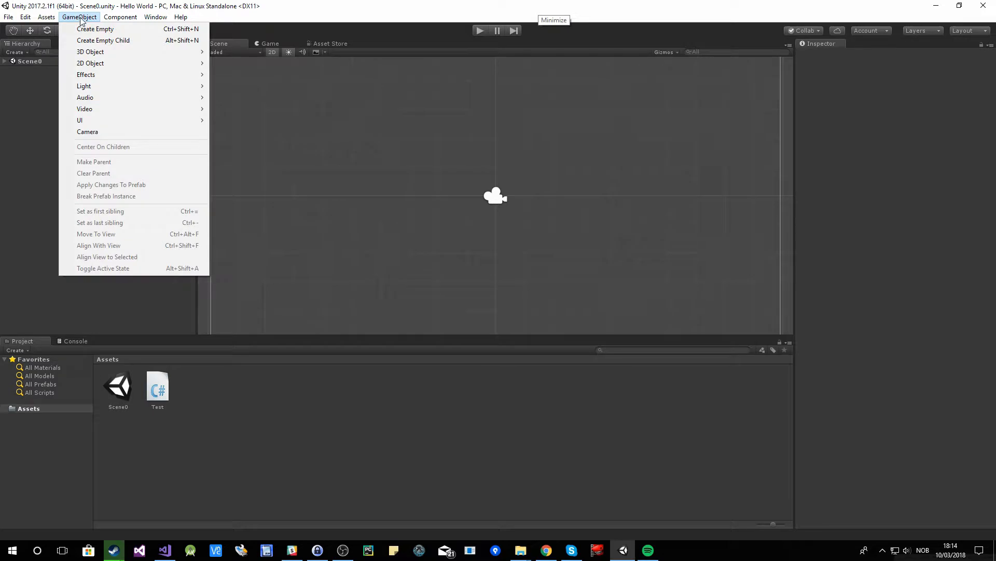
pyautogui.moveTo(141, 51)
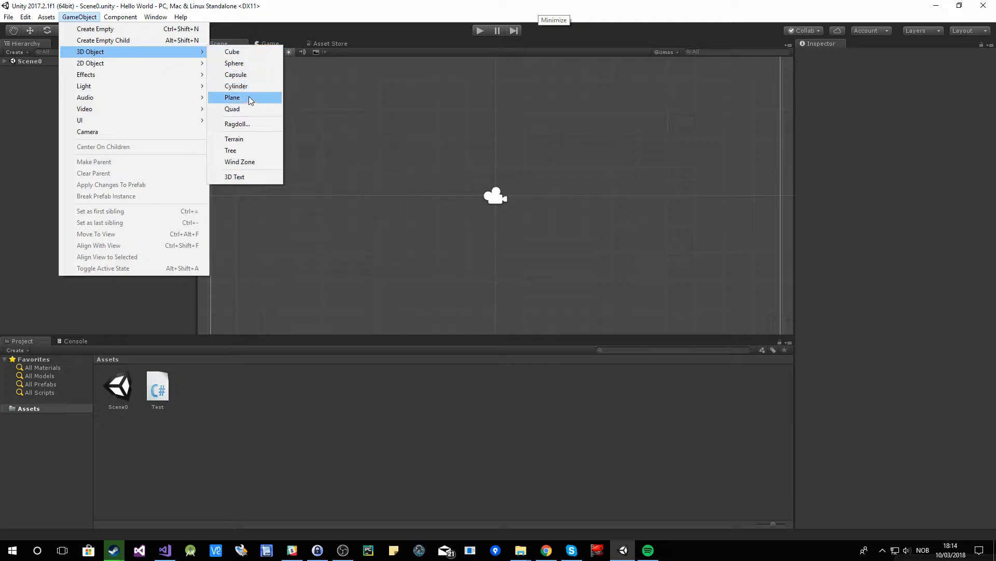
pyautogui.click(241, 51)
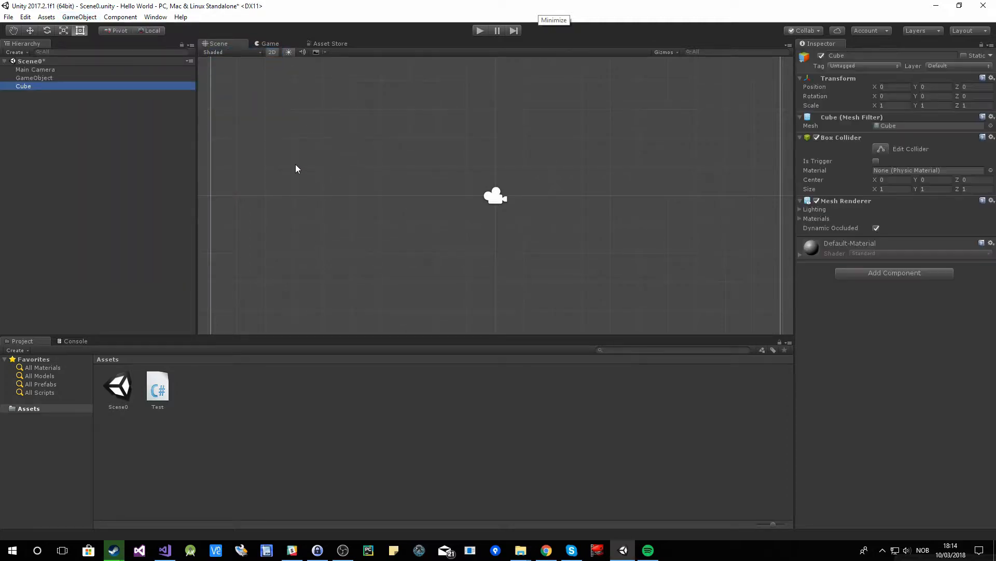
# Frame the cube and view it from different angles with the scene view in 3D perspective
pyautogui.scroll(-8, 295, 165)
pyautogui.press('f')
pyautogui.moveTo(461, 136); pyautogui.dragTo(361, 130, button='middle')
pyautogui.scroll(3, 361, 154)
pyautogui.click(271, 52)
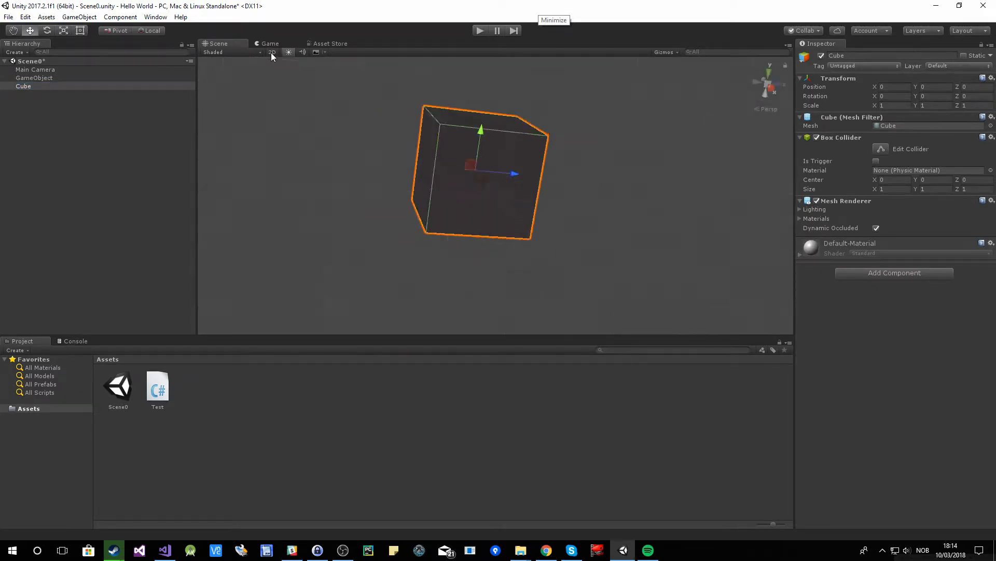
pyautogui.moveTo(576, 179); pyautogui.dragTo(514, 177, button='middle')
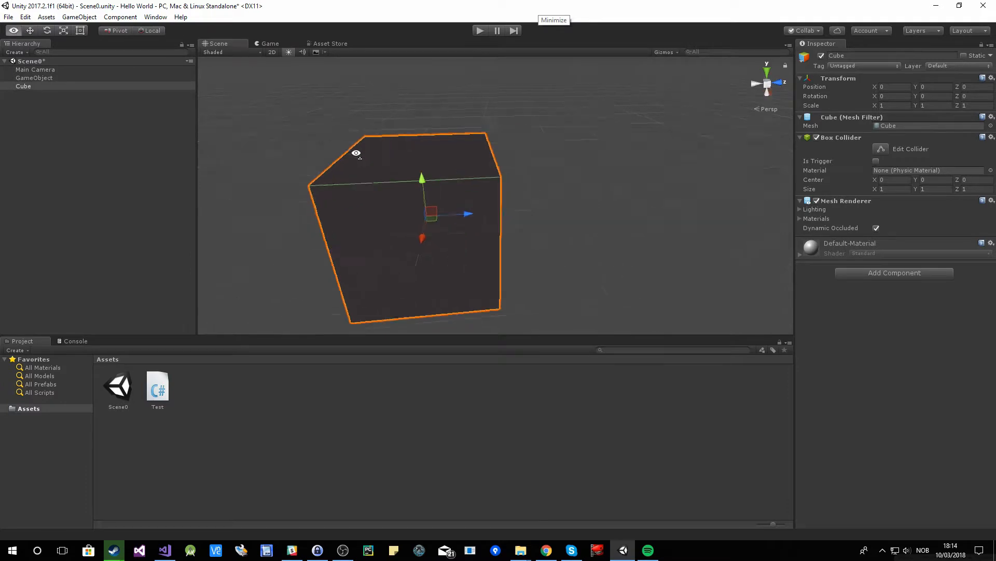
# Return the scene view to 2D and delete the cube from the scene
pyautogui.click(271, 52)
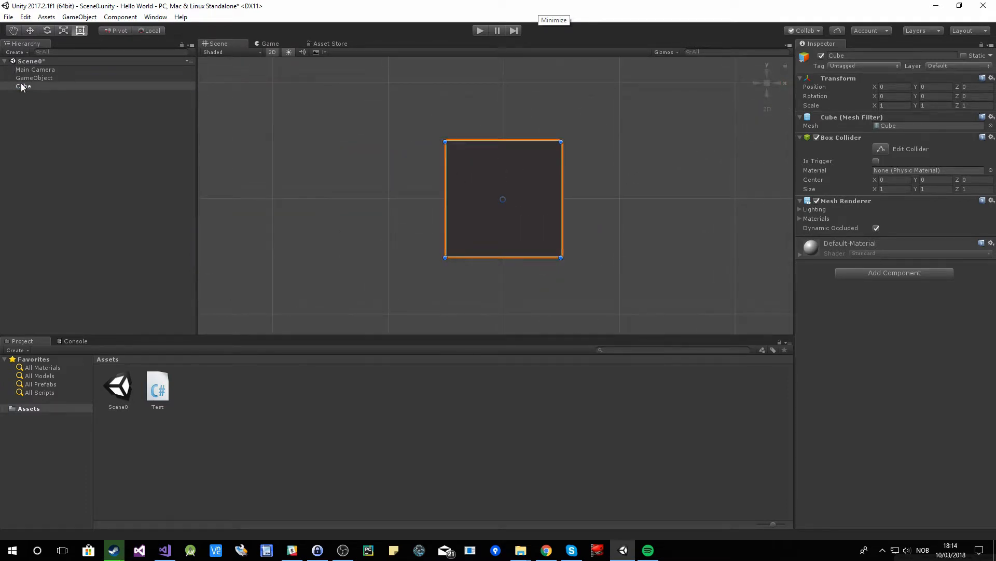
pyautogui.click(22, 86)
pyautogui.press('Delete')
# Examine the commands for assets and game objects and the component categories, including Rendering and Video
pyautogui.click(46, 16)
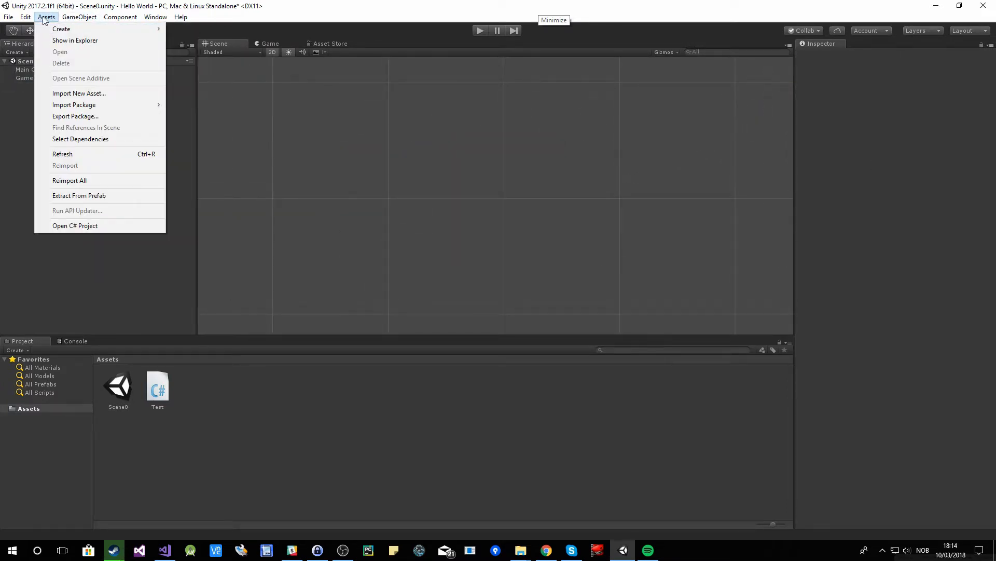
pyautogui.moveTo(81, 18)
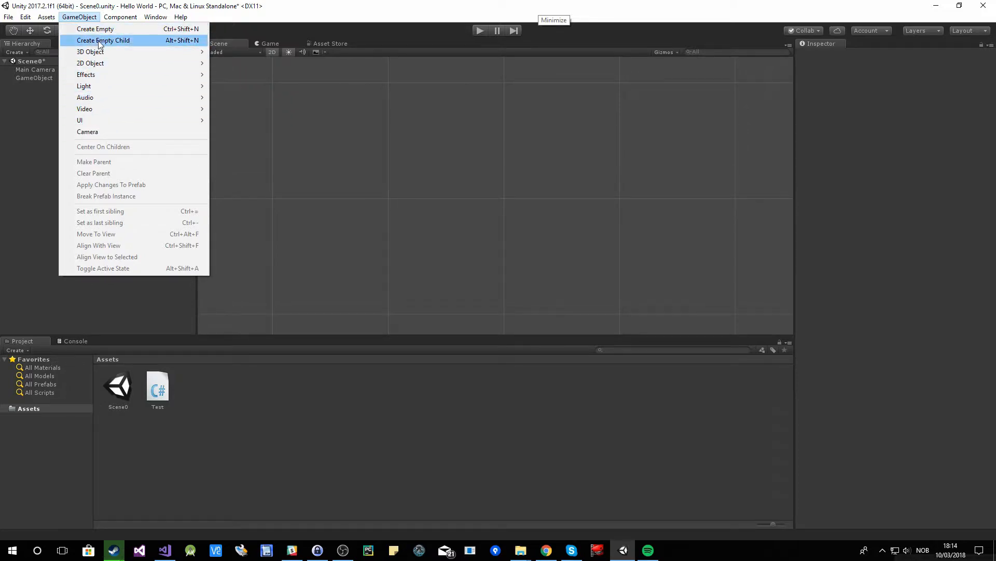
pyautogui.moveTo(117, 17)
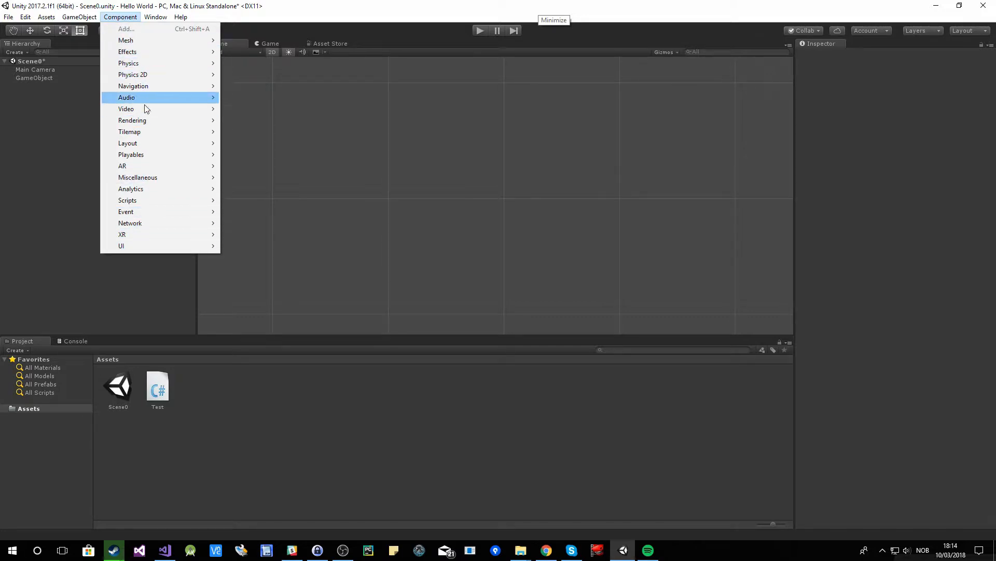
pyautogui.moveTo(152, 237)
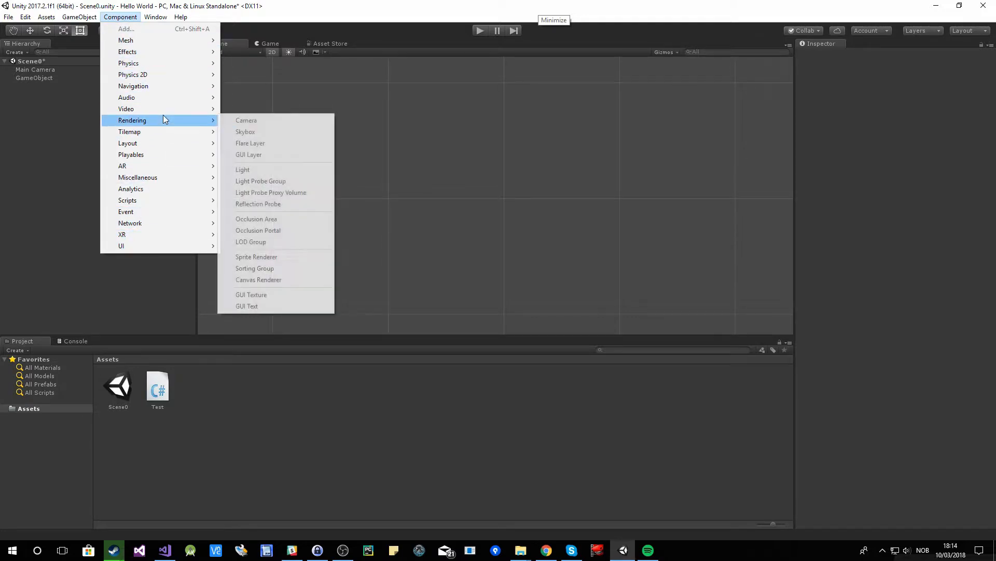
pyautogui.moveTo(164, 109)
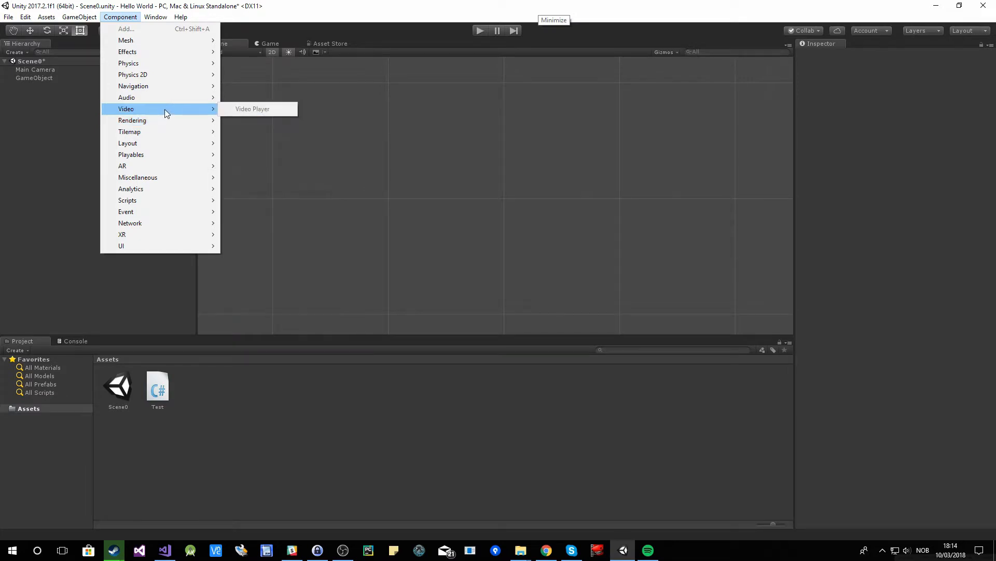
pyautogui.click(128, 19)
# Show the full list of component categories that can be added to GameObject, with the component search cleared
pyautogui.click(42, 79)
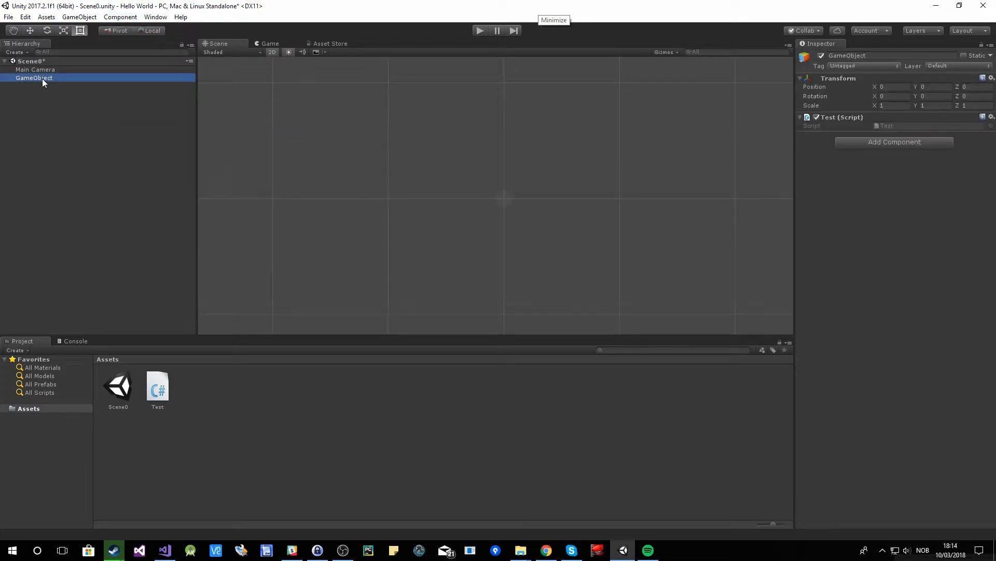
pyautogui.click(888, 145)
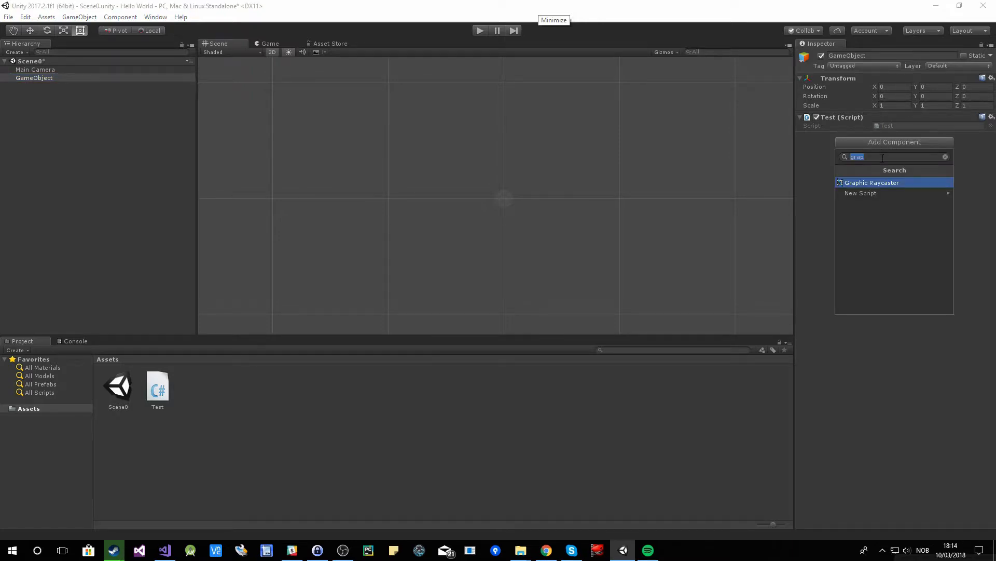
pyautogui.press('BackSpace')
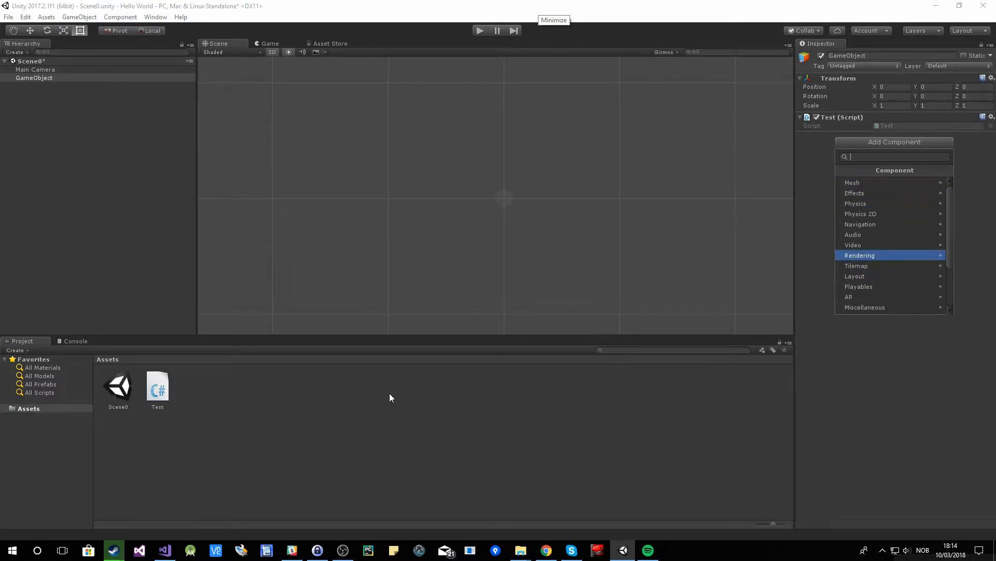
# Attach the Test script to GameObject a second time, and remove the duplicate component
pyautogui.click(60, 78)
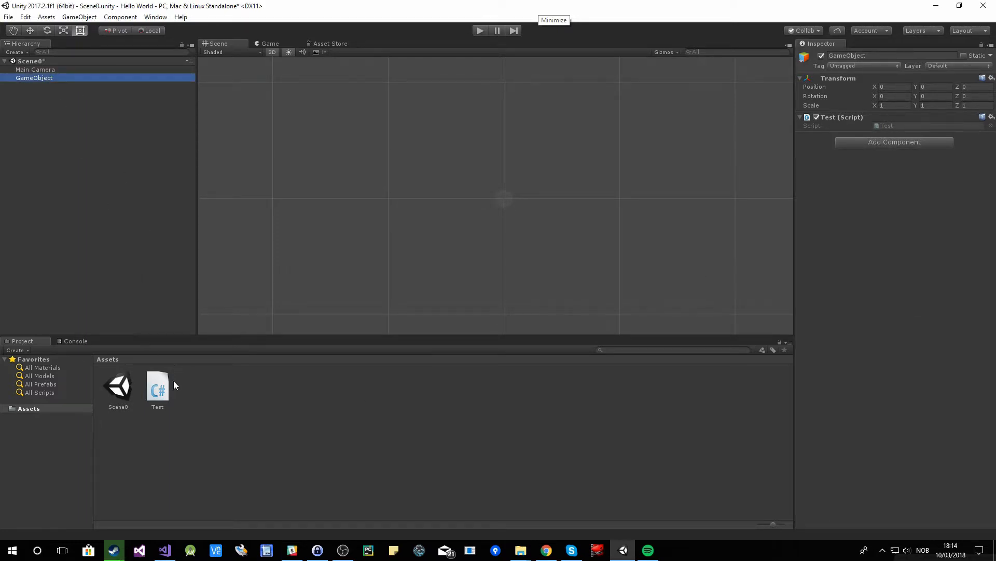
pyautogui.moveTo(157, 386); pyautogui.dragTo(874, 222)
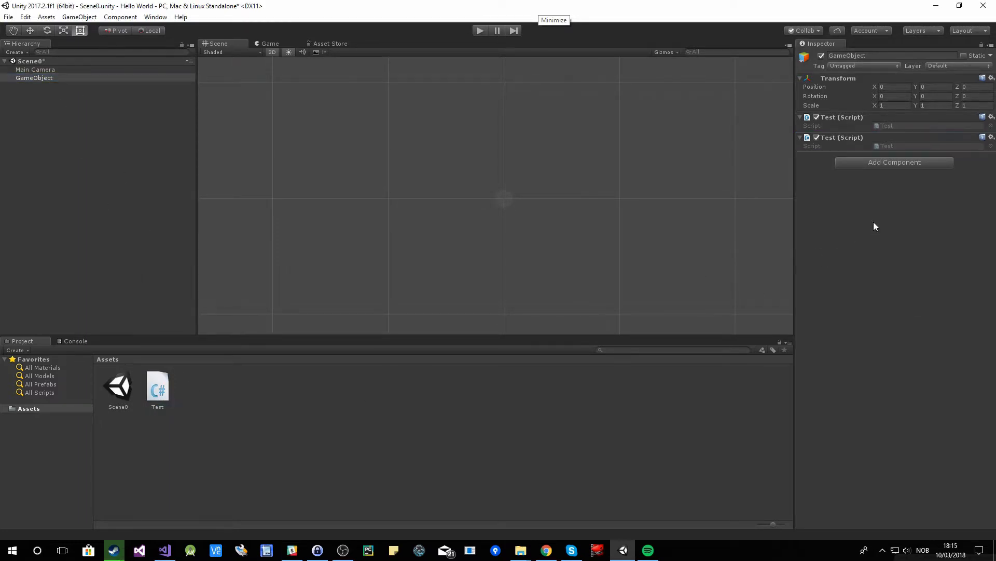
pyautogui.rightClick(885, 137)
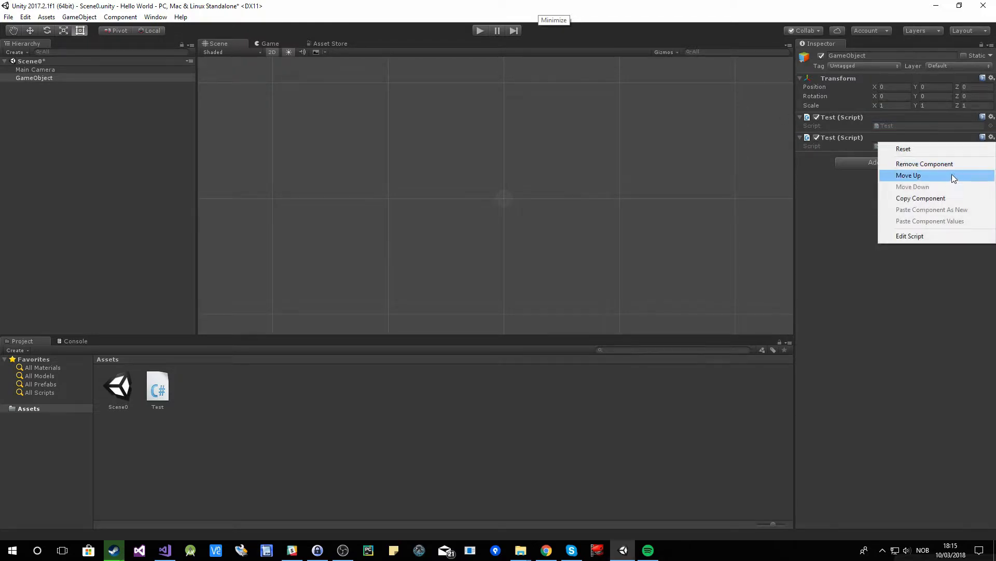
pyautogui.click(951, 164)
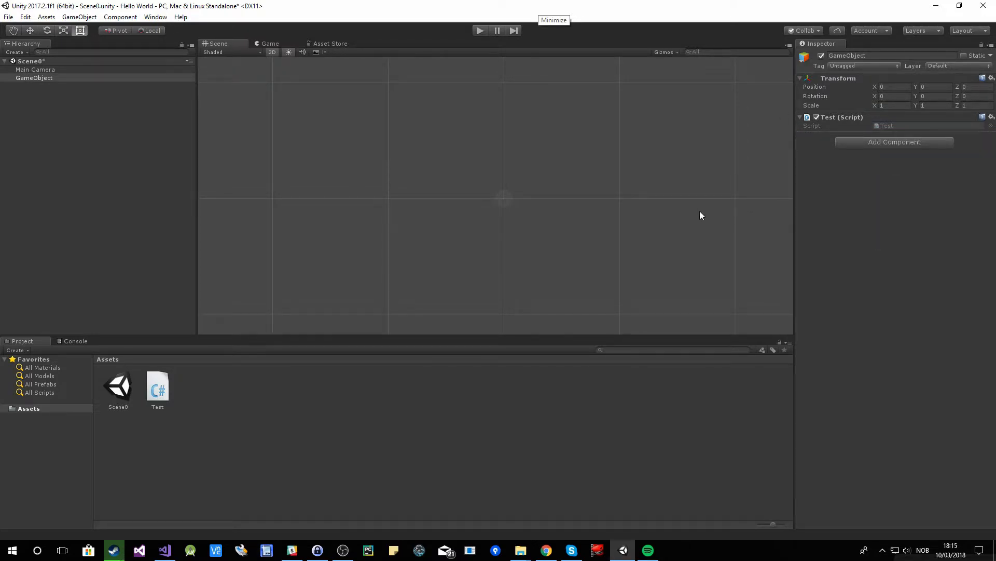
# Examine the list of available editor windows, the Scene view's tab options and the layout presets
pyautogui.click(155, 18)
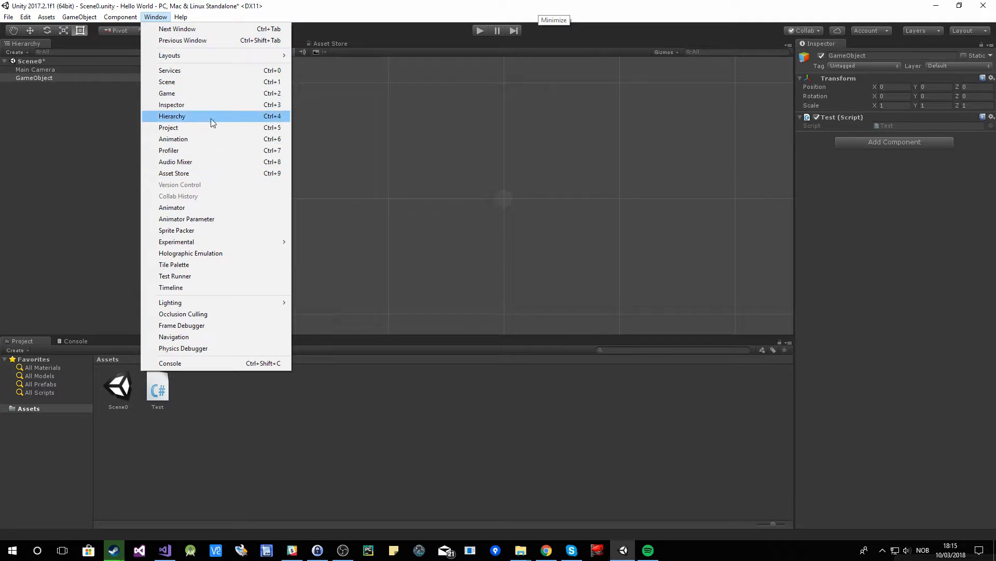
pyautogui.click(789, 46)
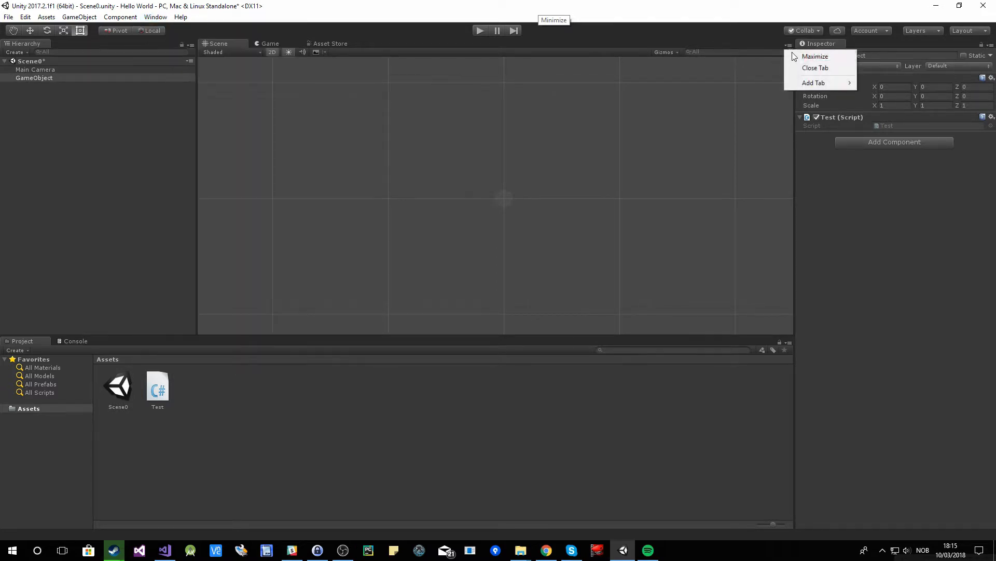
pyautogui.moveTo(814, 83)
pyautogui.click(156, 17)
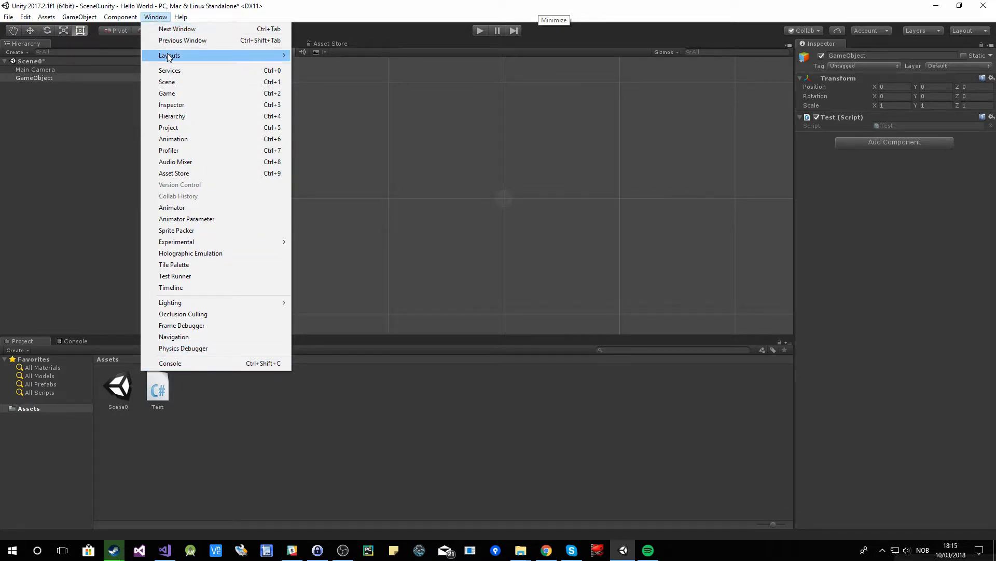
pyautogui.moveTo(182, 55)
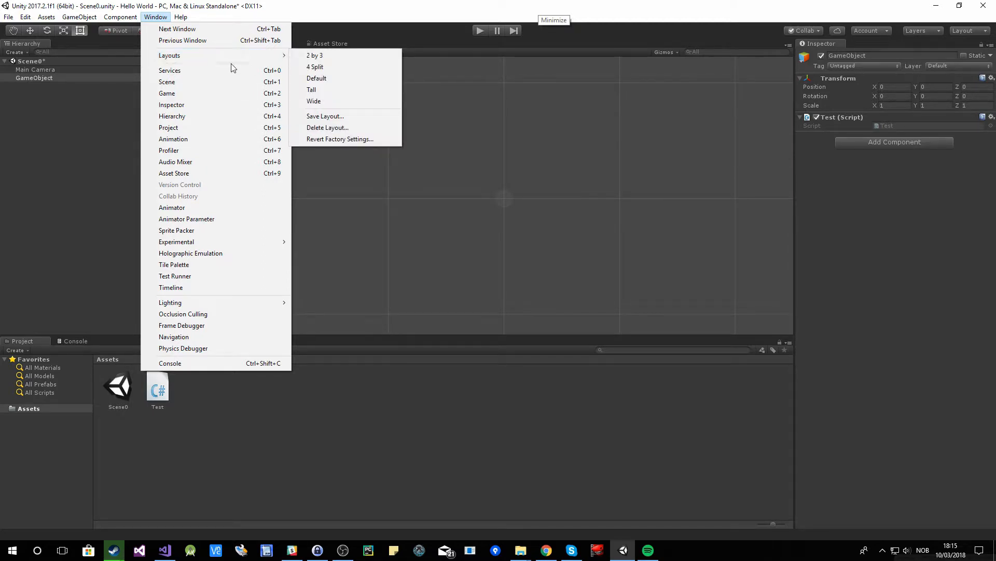
pyautogui.click(155, 17)
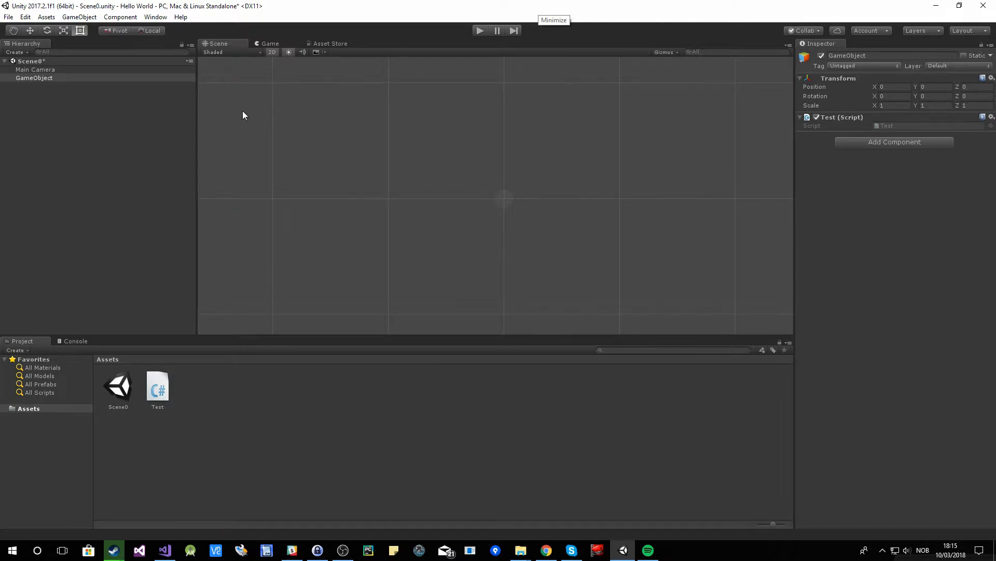
# Inspect Scene0, Main Camera and GameObject in the hierarchy, and find GameObject's location near the camera in the Scene view
pyautogui.scroll(-2, 362, 165)
pyautogui.click(44, 101)
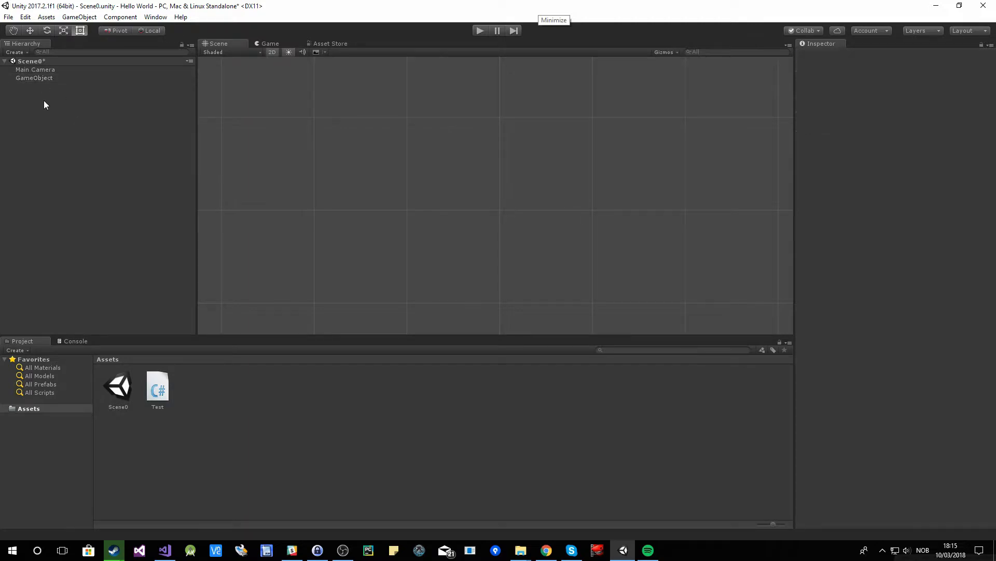
pyautogui.click(30, 62)
pyautogui.click(42, 69)
pyautogui.click(63, 78)
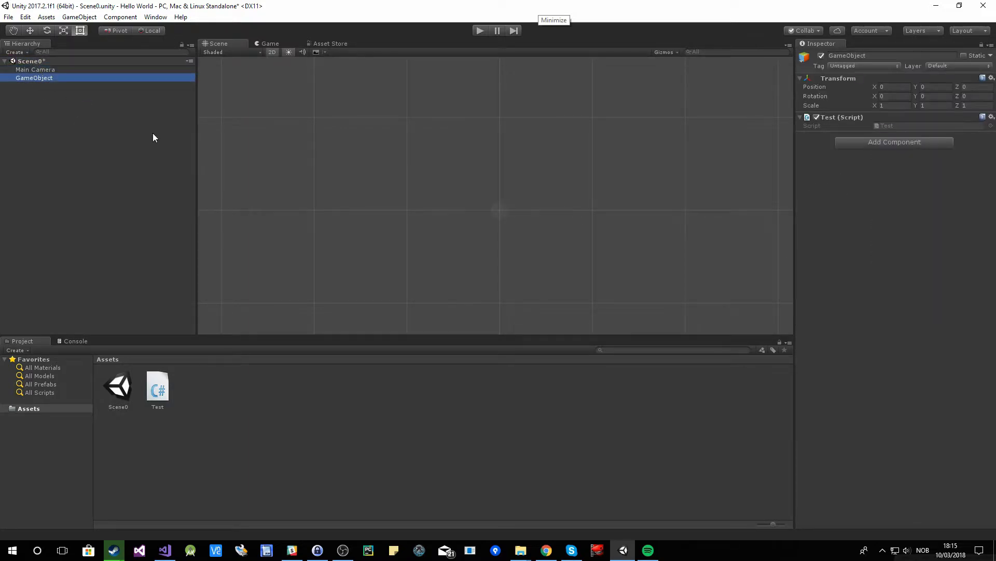
pyautogui.scroll(-10, 470, 208)
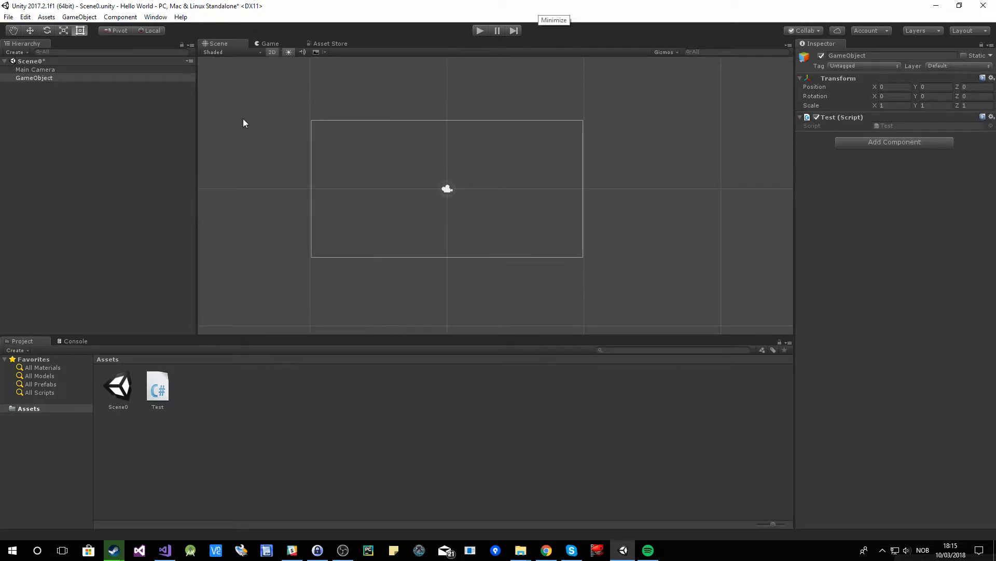
pyautogui.click(51, 78)
pyautogui.scroll(4, 396, 183)
pyautogui.scroll(-5, 405, 185)
pyautogui.moveTo(408, 186); pyautogui.dragTo(457, 195, button='middle')
pyautogui.scroll(5, 493, 203)
pyautogui.scroll(3, 492, 203)
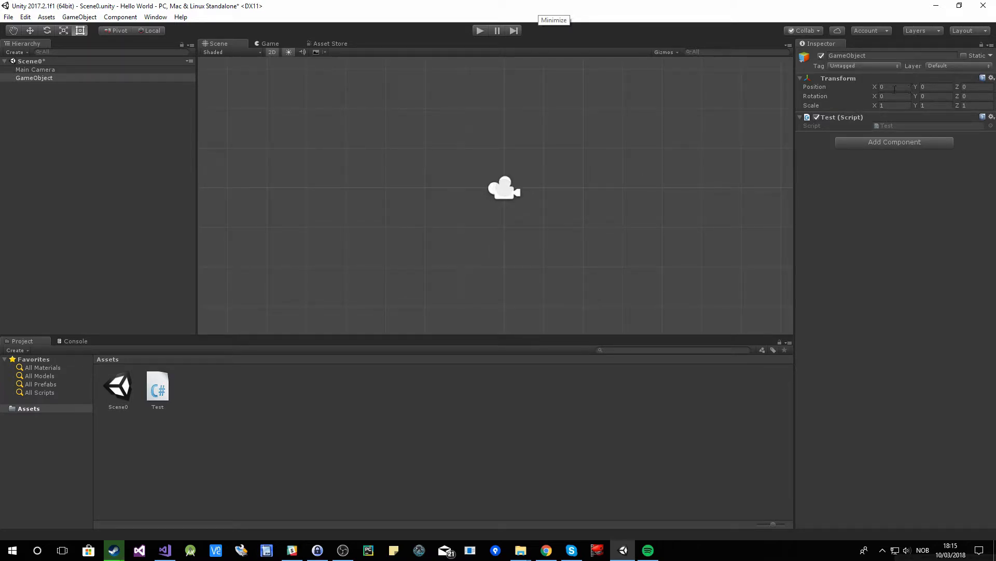
# Try shifting GameObject's X position freehand, and set it back to 0
pyautogui.moveTo(875, 87); pyautogui.dragTo(835, 89)
pyautogui.moveTo(846, 88); pyautogui.dragTo(829, 94)
pyautogui.write('0')
# Add a Mesh Renderer and a Mesh Filter component to GameObject
pyautogui.click(913, 140)
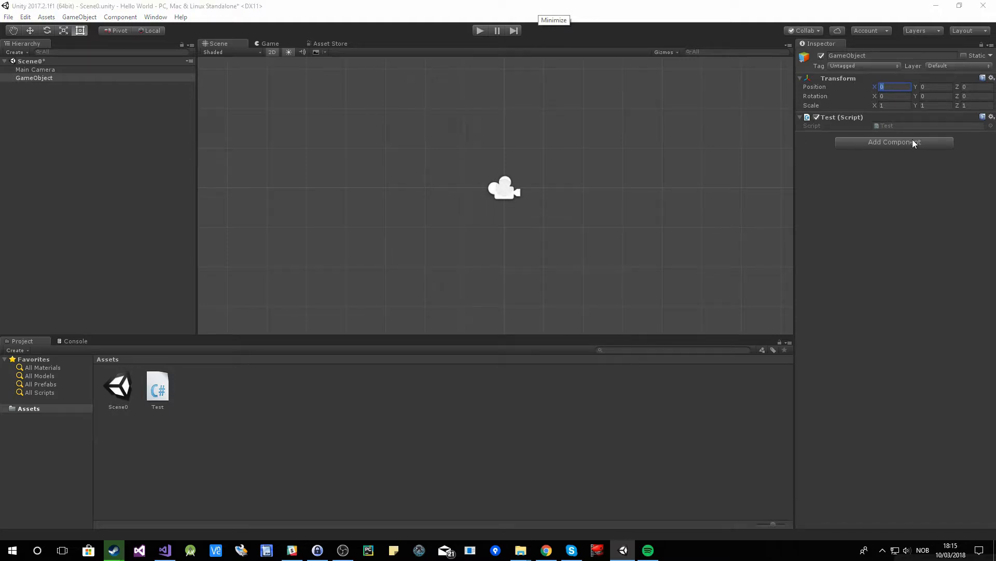
pyautogui.write('mesh renderer')
pyautogui.press('Return')
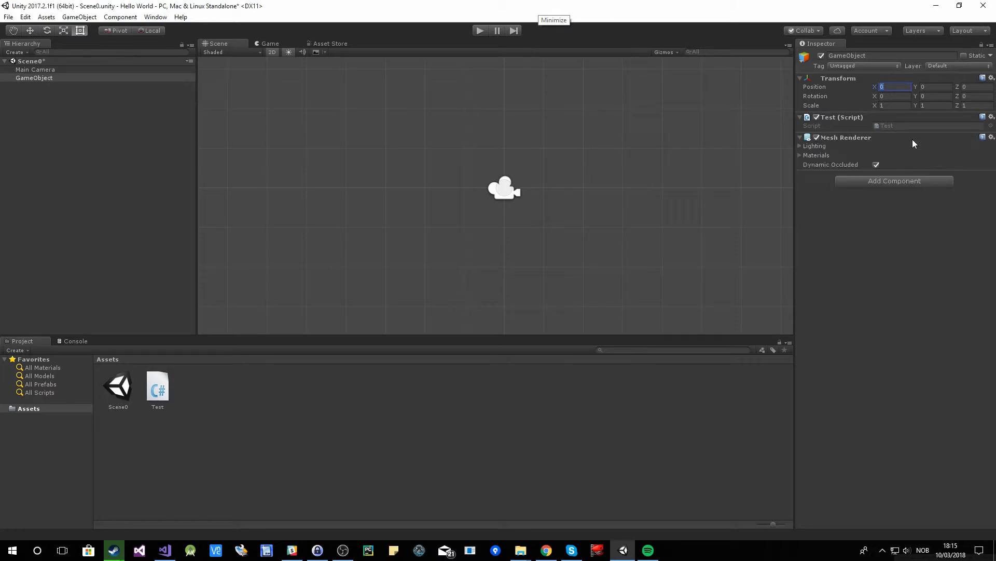
pyautogui.click(894, 180)
pyautogui.hotkey('ctrl', 'a')
pyautogui.press('BackSpace')
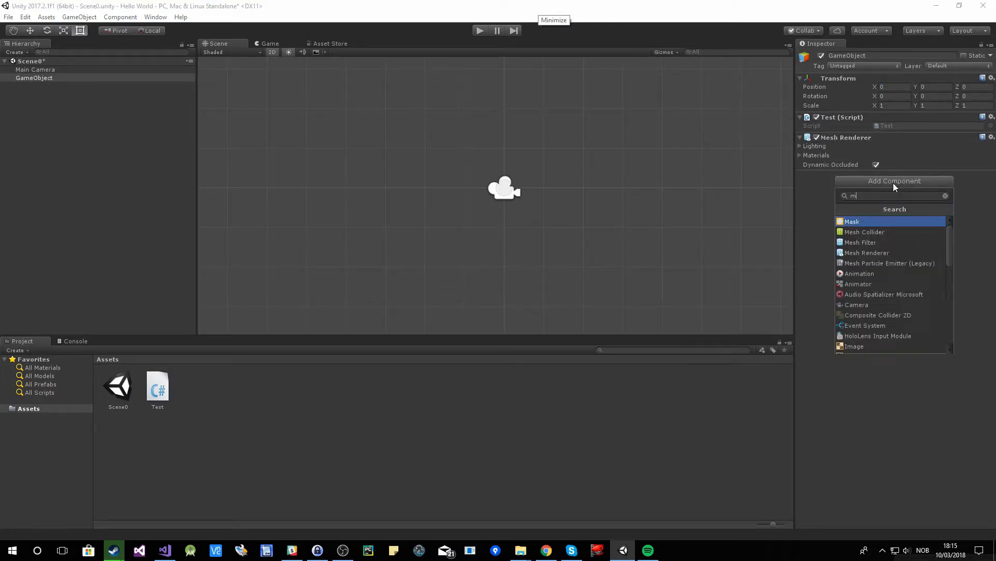
pyautogui.write('mesh')
pyautogui.press('Down')
pyautogui.press('Return')
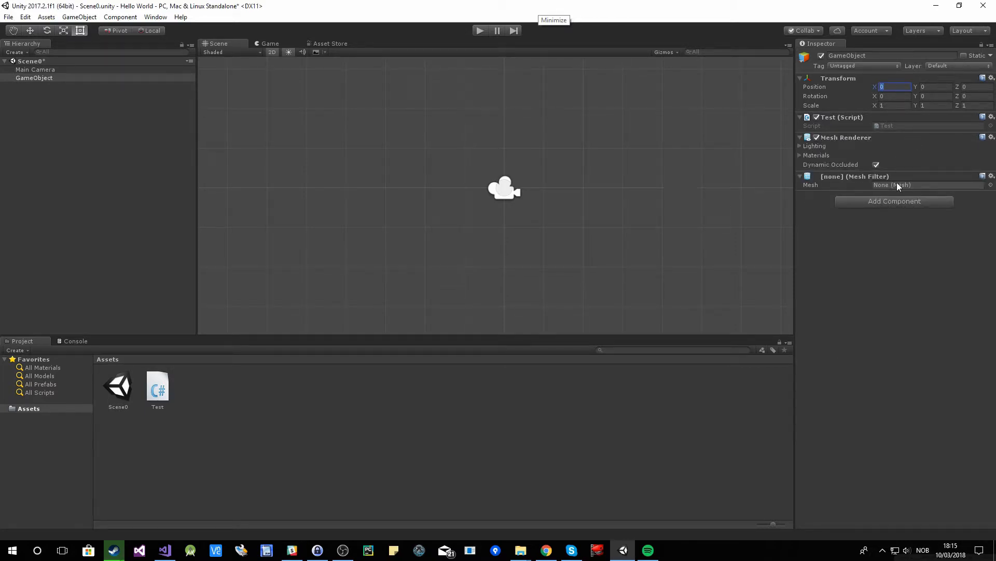
# Assign the Cube mesh to GameObject's Mesh Filter and look at the shape in the Scene view
pyautogui.click(991, 185)
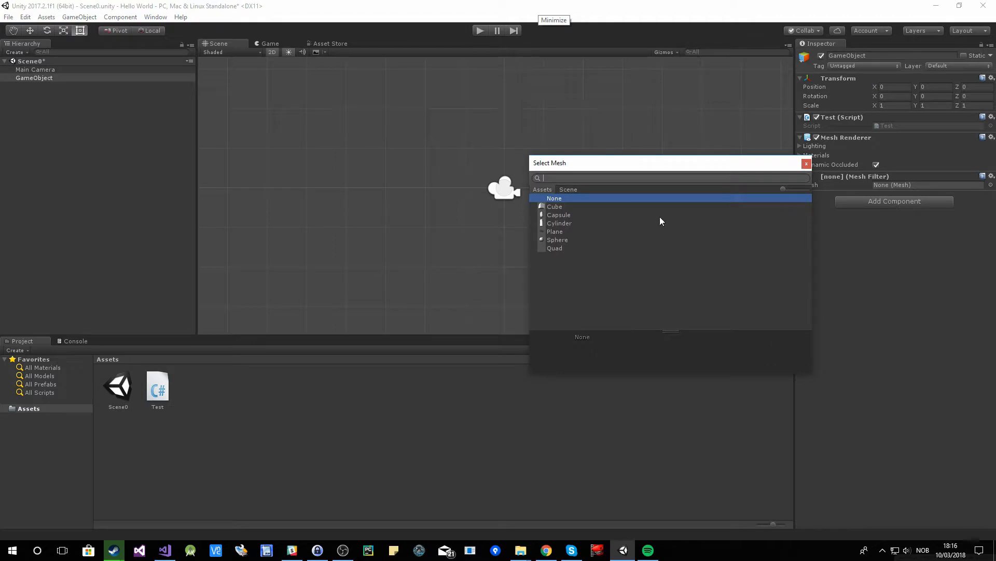
pyautogui.doubleClick(557, 207)
pyautogui.moveTo(581, 189); pyautogui.dragTo(518, 203, button='middle')
pyautogui.scroll(8, 518, 203)
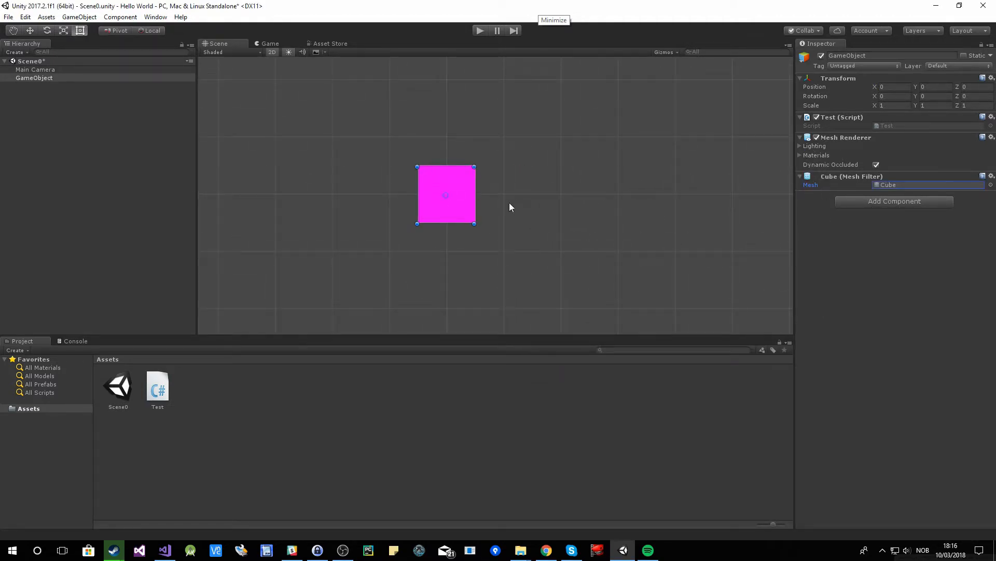
# Remove the Mesh Filter and Mesh Renderer components from GameObject
pyautogui.click(991, 176)
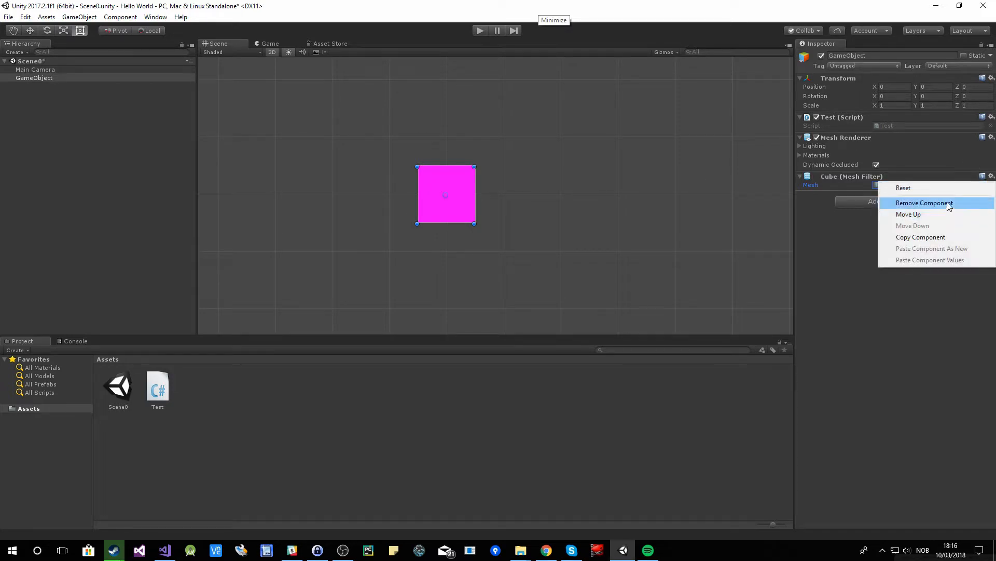
pyautogui.click(949, 203)
pyautogui.click(991, 137)
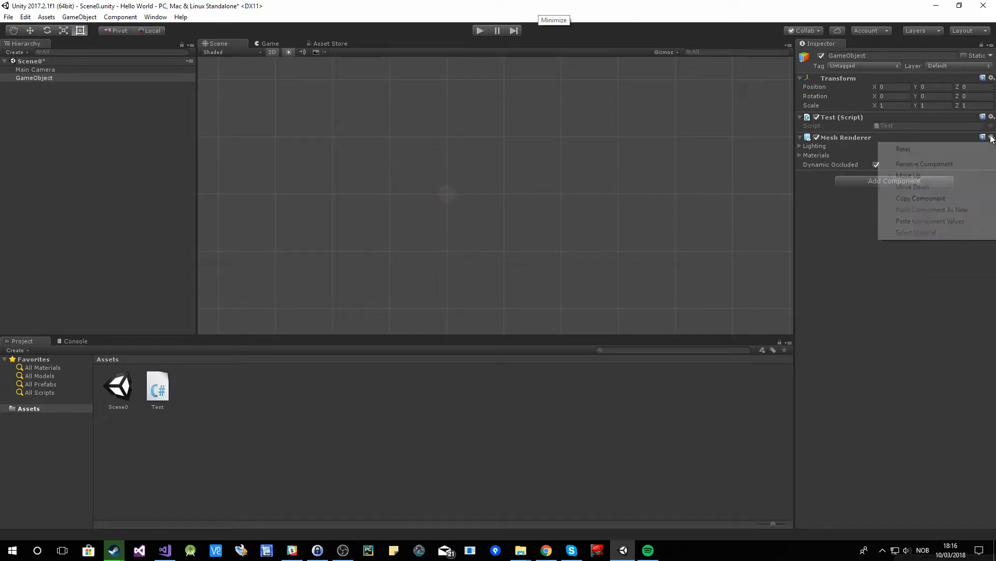
pyautogui.click(933, 165)
# Compare the components of Main Camera and GameObject by selecting each in the hierarchy
pyautogui.click(31, 86)
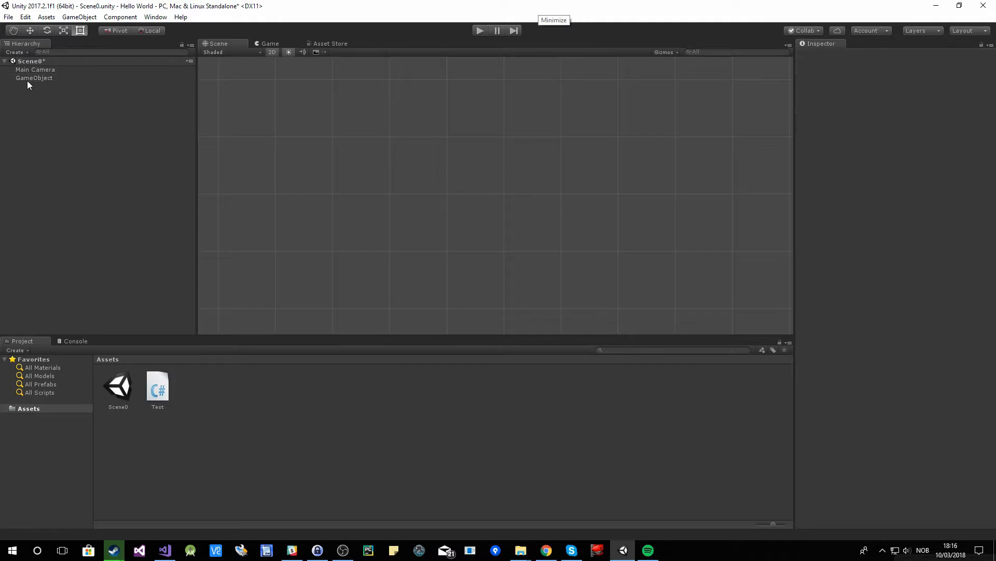
pyautogui.click(29, 70)
pyautogui.click(32, 77)
pyautogui.click(36, 69)
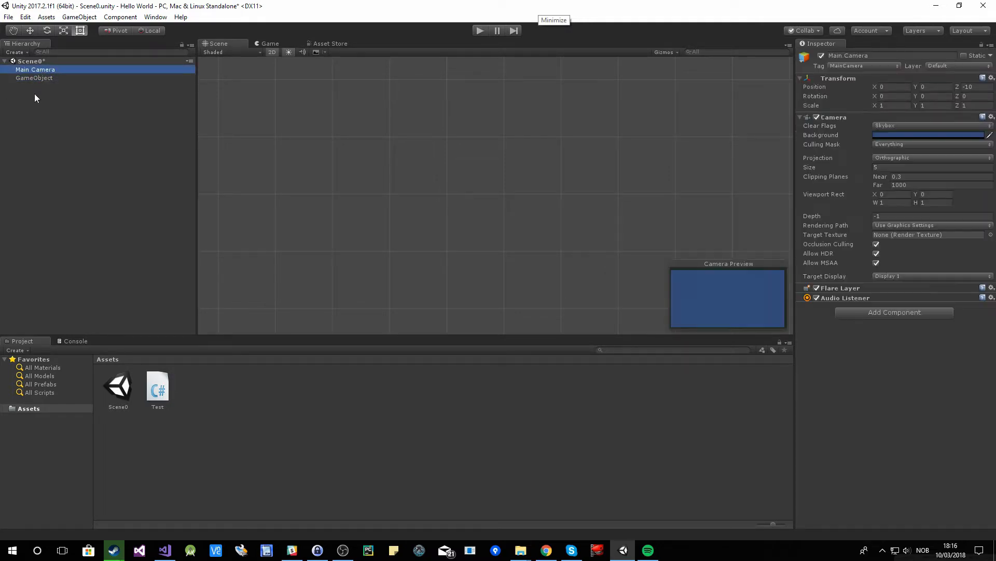
pyautogui.click(36, 77)
pyautogui.click(37, 69)
pyautogui.click(39, 77)
pyautogui.click(42, 69)
# Show Main Camera's whole frame in the Scene view, and clear the selection
pyautogui.scroll(-3, 462, 170)
pyautogui.moveTo(363, 173)
pyautogui.mouseDown(button='middle')
pyautogui.moveTo(409, 144)
pyautogui.moveTo(320, 157)
pyautogui.moveTo(367, 163)
pyautogui.mouseUp(button='middle')
pyautogui.scroll(-5, 375, 155)
pyautogui.scroll(-7, 375, 156)
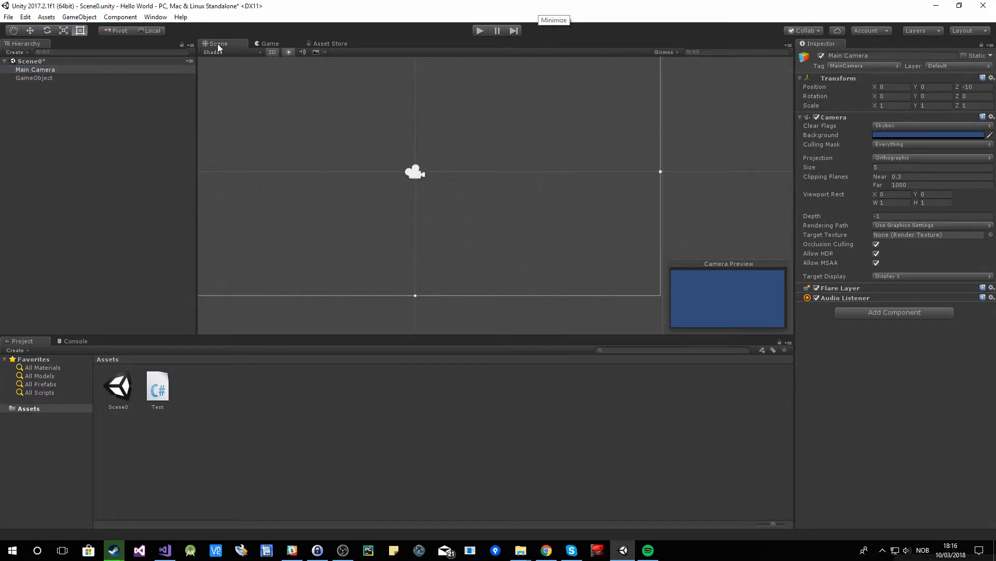
pyautogui.moveTo(294, 153); pyautogui.dragTo(348, 151, button='middle')
pyautogui.scroll(-3, 439, 194)
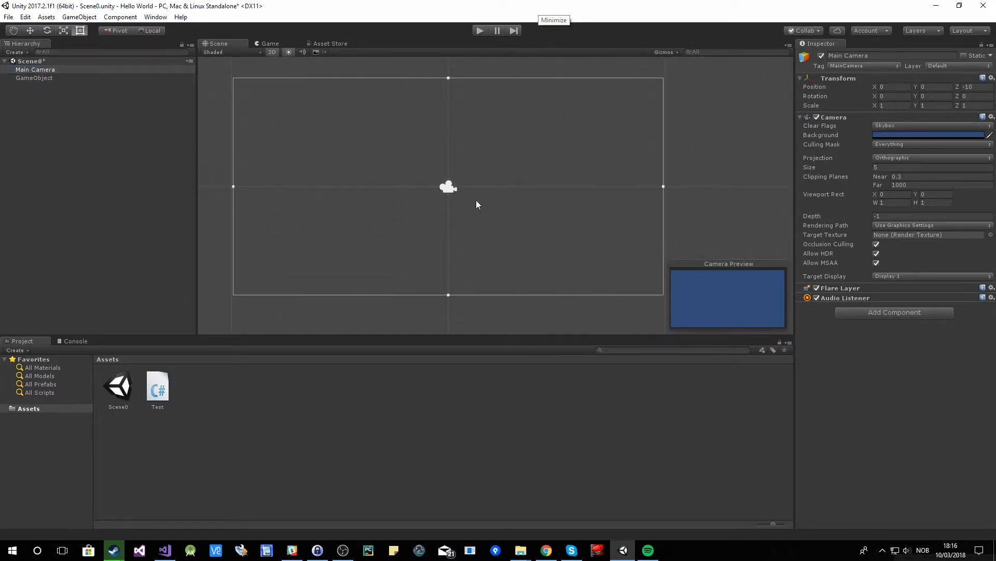
pyautogui.click(320, 172)
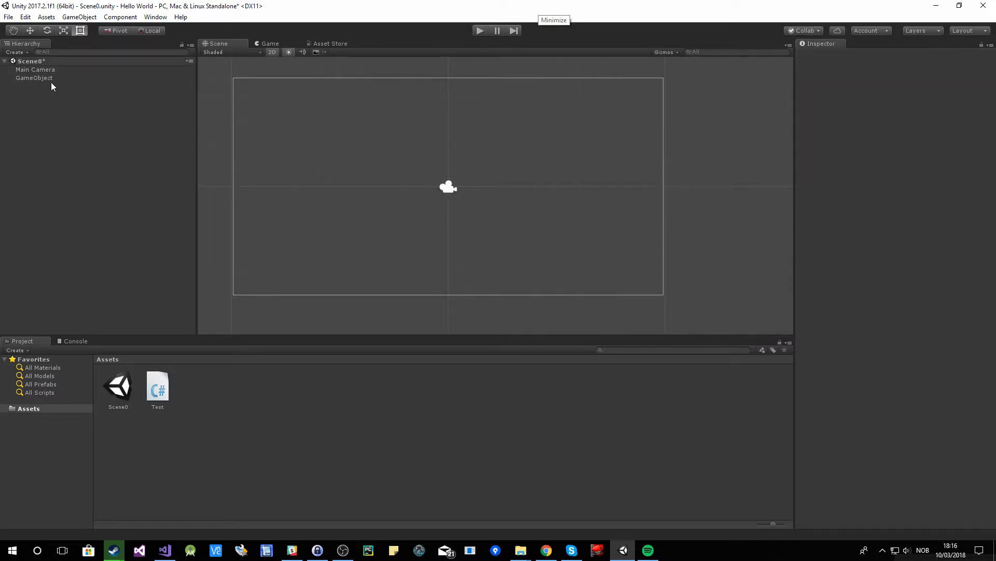
# Create a 3D cube and move it to about X -5.77, Y 1.98 within the camera frame
pyautogui.click(79, 16)
pyautogui.moveTo(113, 59)
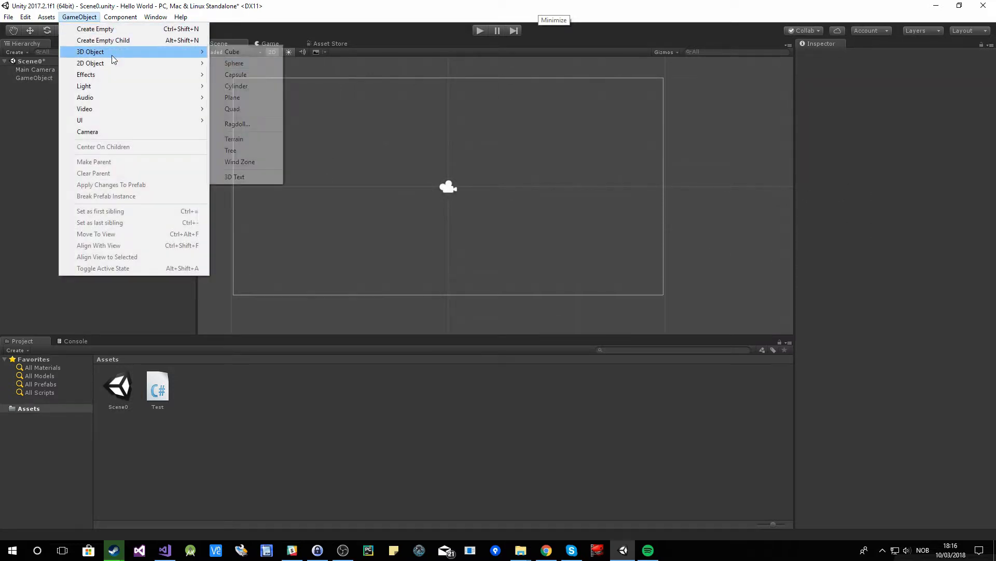
pyautogui.click(232, 51)
pyautogui.moveTo(500, 195); pyautogui.dragTo(328, 139)
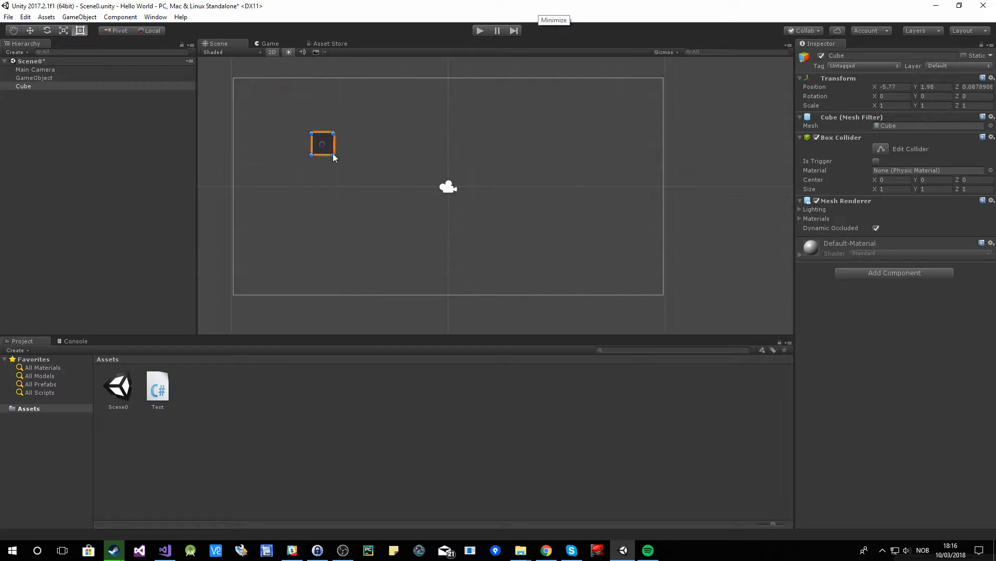
# Duplicate the cube and place the copy directly beside it at about X -4.77, Y 1.98
pyautogui.hotkey('ctrl', 'd')
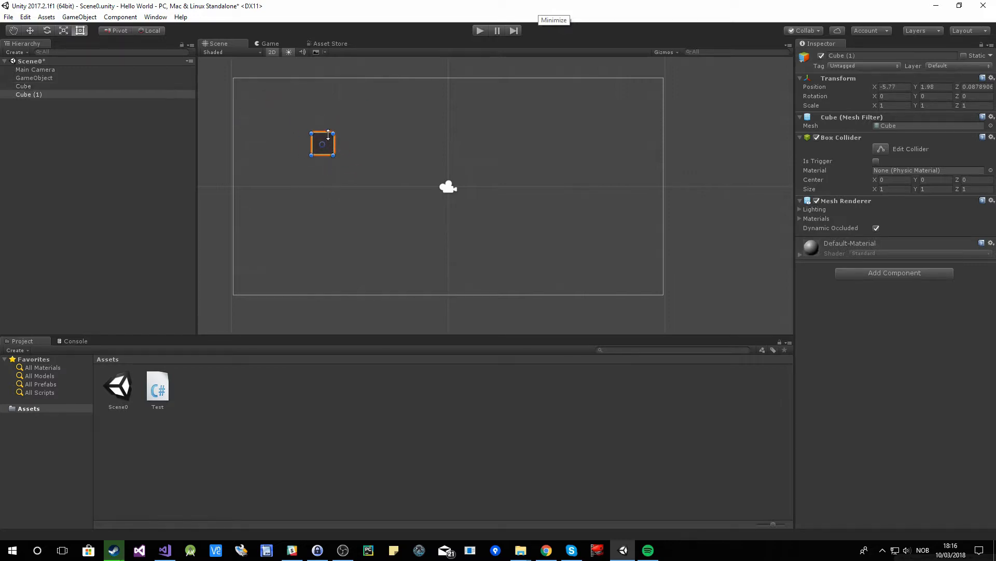
pyautogui.moveTo(330, 145)
pyautogui.mouseDown()
pyautogui.moveTo(408, 144)
pyautogui.moveTo(389, 128)
pyautogui.moveTo(338, 159)
pyautogui.moveTo(312, 122)
pyautogui.moveTo(349, 151)
pyautogui.mouseUp()
pyautogui.moveTo(302, 124); pyautogui.dragTo(282, 148)
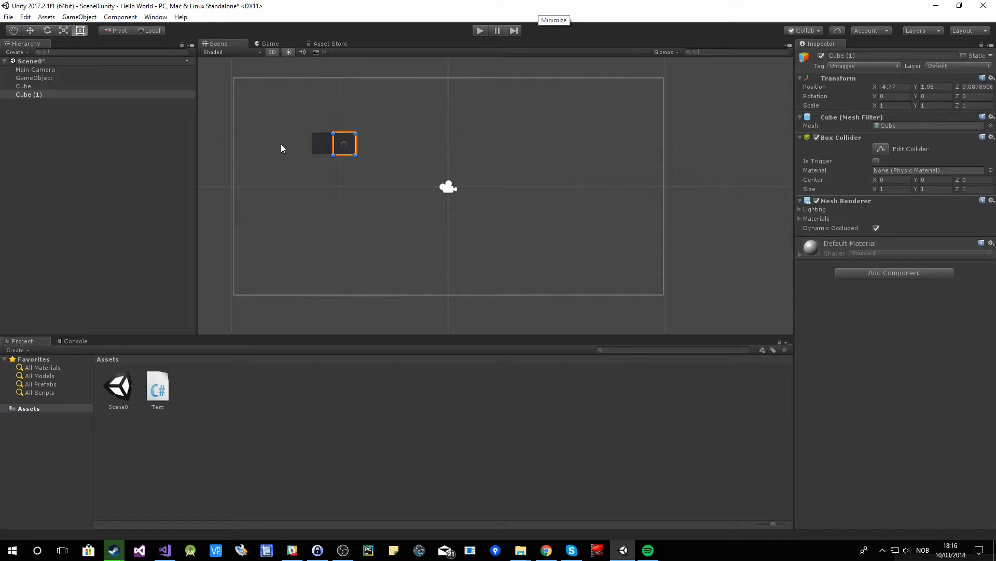
# Check the cubes in Main Camera's preview, and switch from the Scene view to the Game view
pyautogui.click(447, 188)
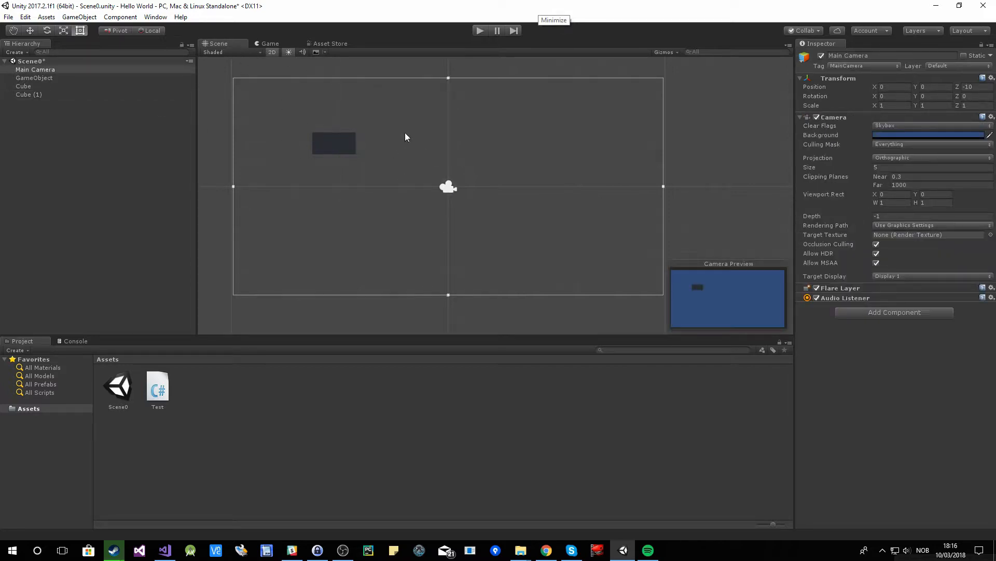
pyautogui.click(406, 136)
pyautogui.click(449, 187)
pyautogui.click(342, 143)
pyautogui.click(448, 187)
pyautogui.click(269, 44)
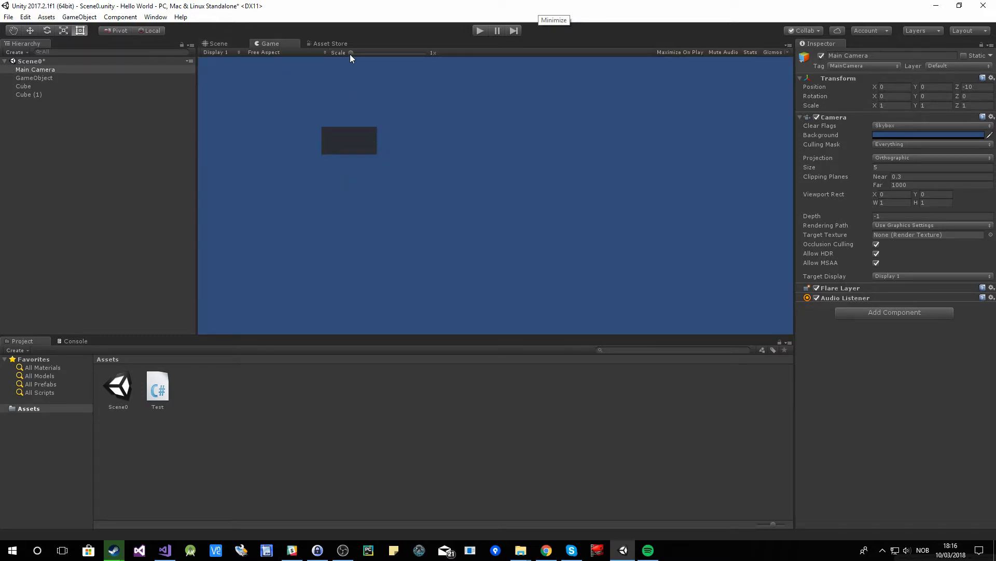
# Set the Game view's aspect to Standalone (1024x768) and review the other resolution options
pyautogui.click(267, 52)
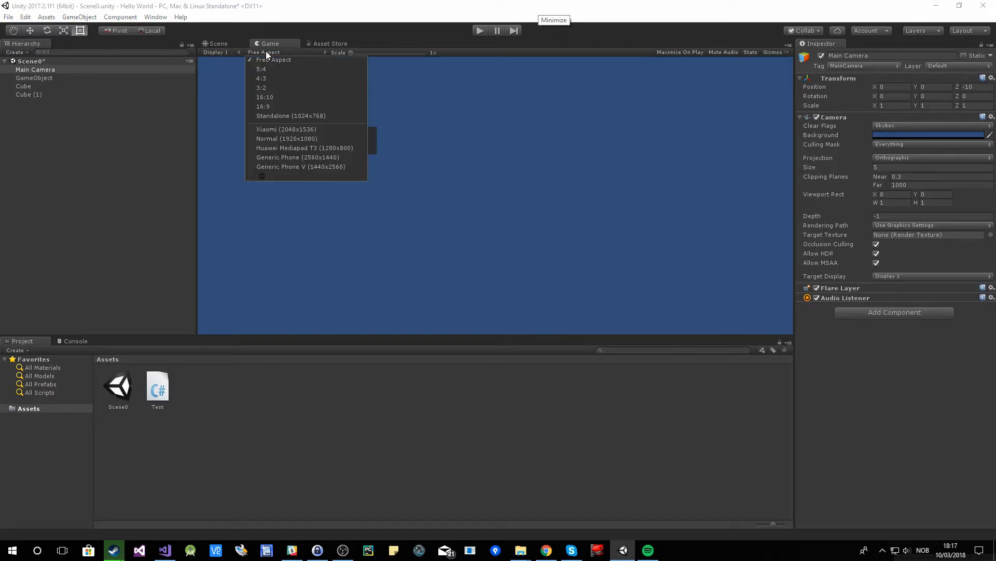
pyautogui.click(293, 117)
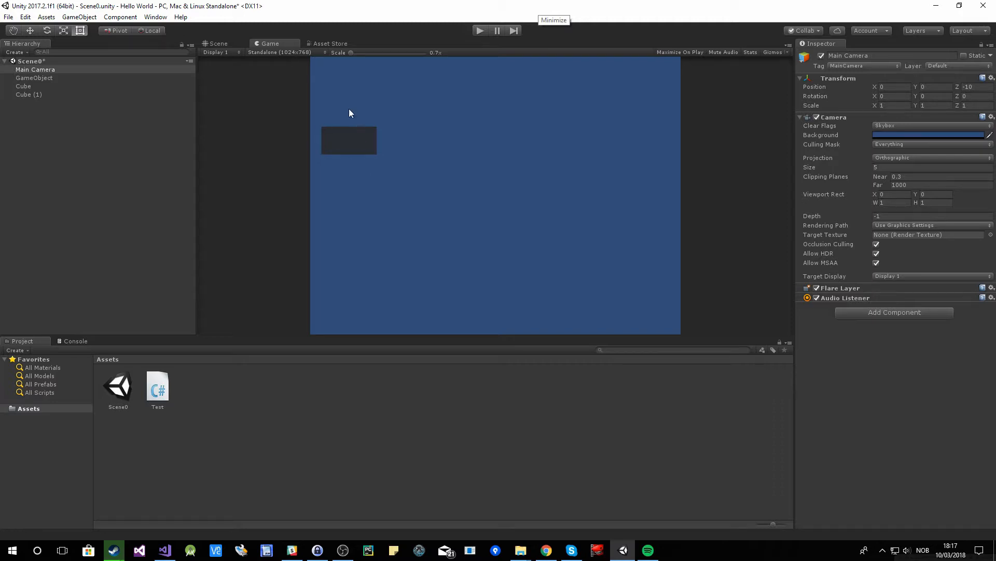
pyautogui.click(279, 52)
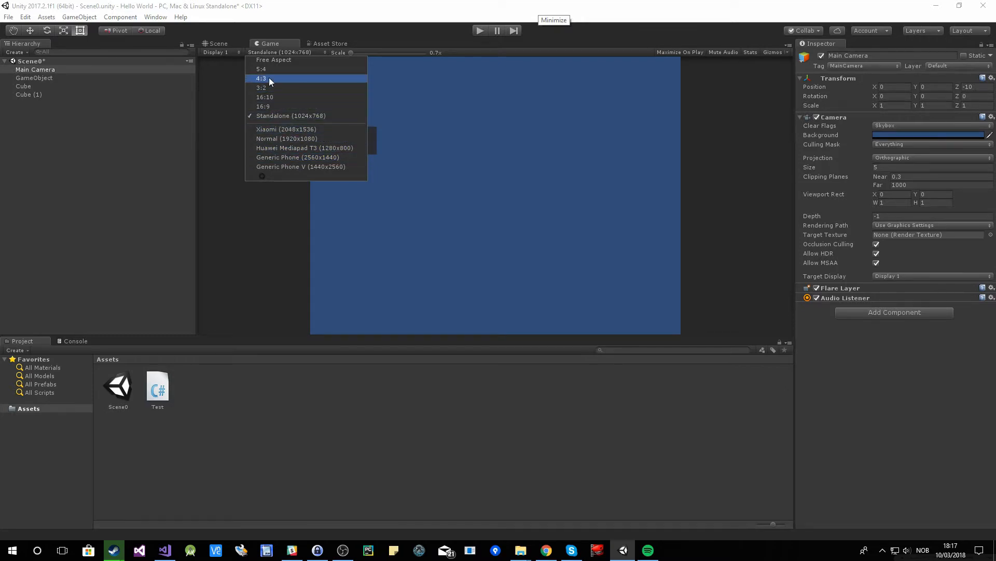
# Show Display 2 in the Game view, return it to Display 1, and clear the selection
pyautogui.click(226, 53)
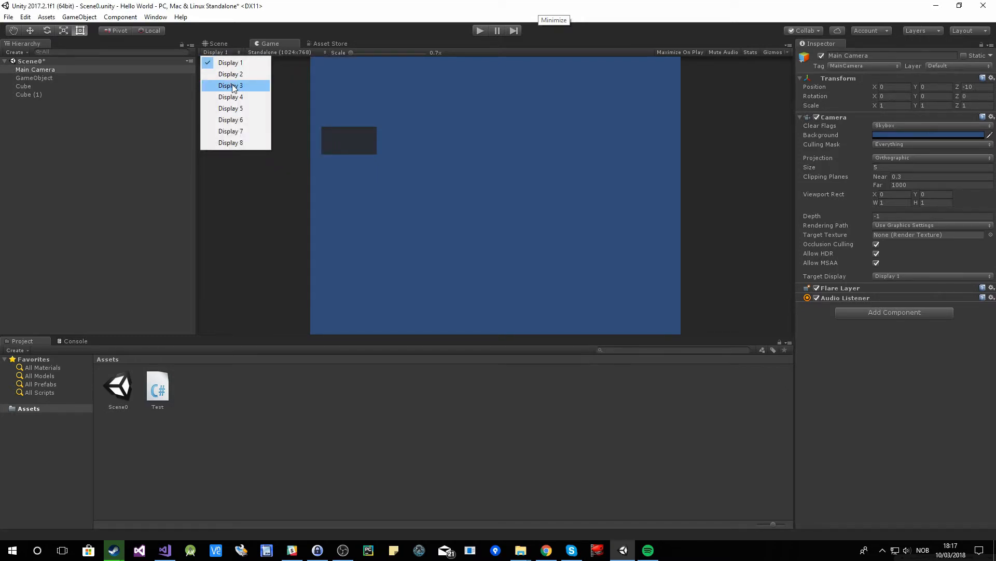
pyautogui.click(231, 74)
pyautogui.click(221, 53)
pyautogui.click(473, 180)
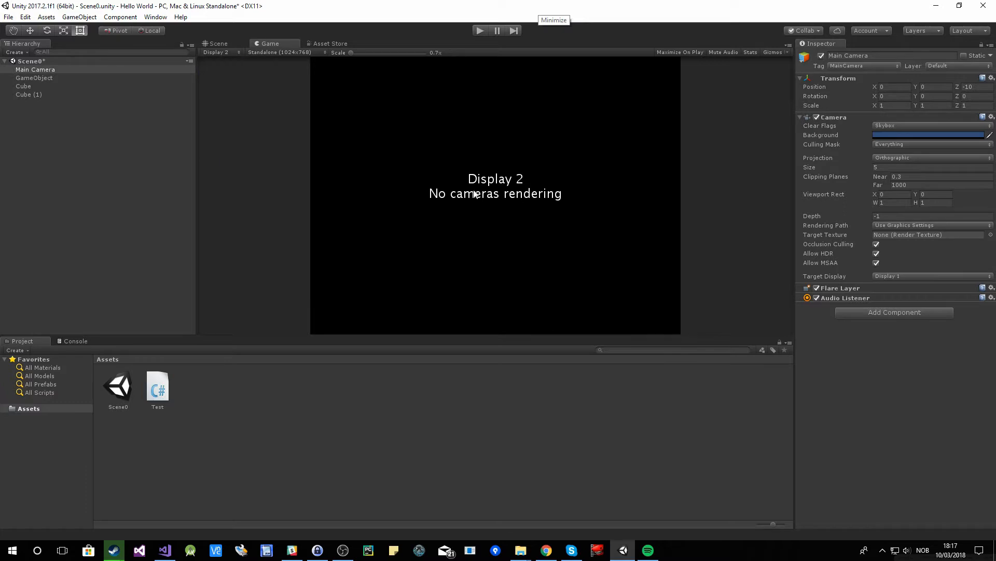
pyautogui.click(237, 53)
pyautogui.click(230, 63)
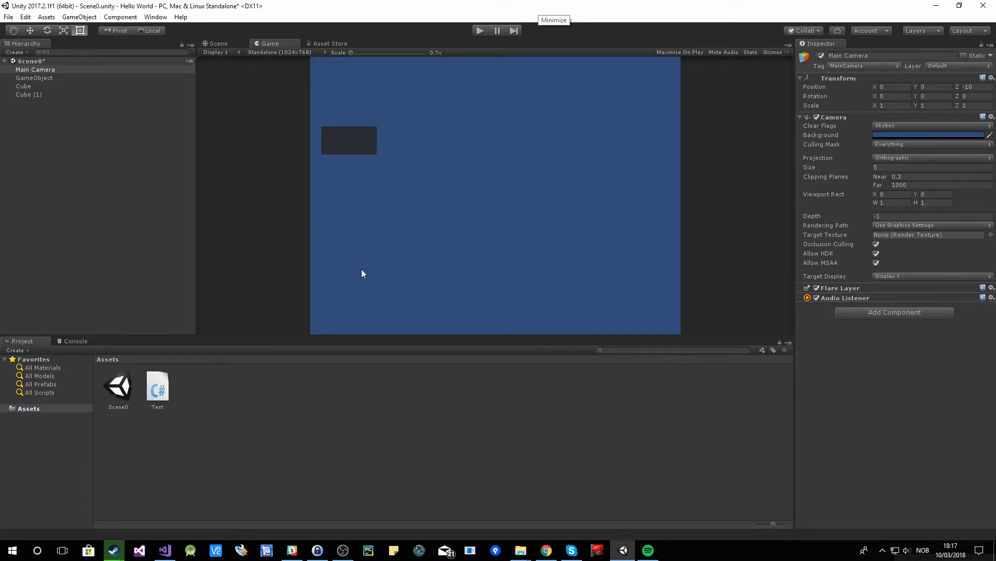
pyautogui.click(178, 411)
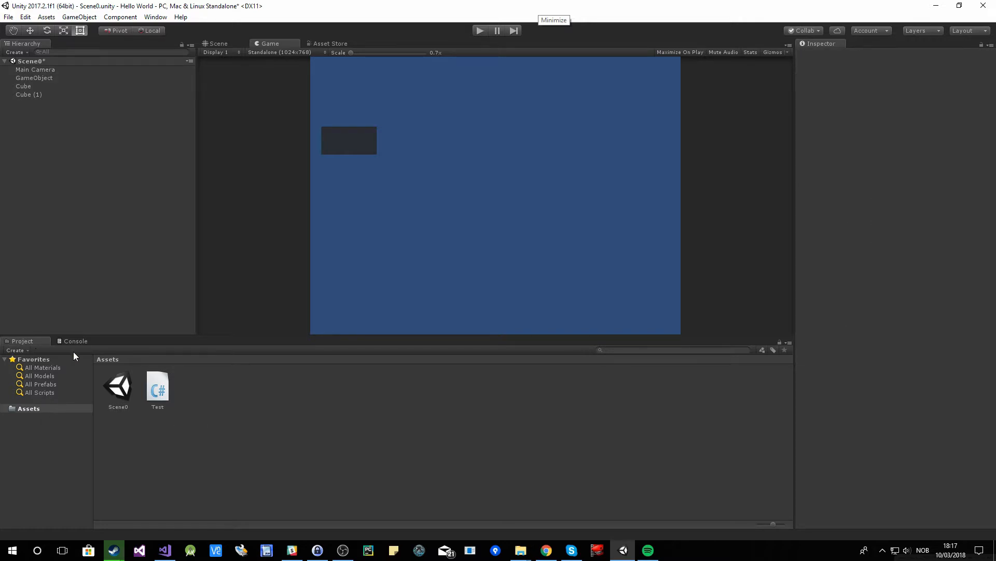
# Create a folder named Scripts in the project's Assets folder
pyautogui.click(28, 409)
pyautogui.rightClick(273, 409)
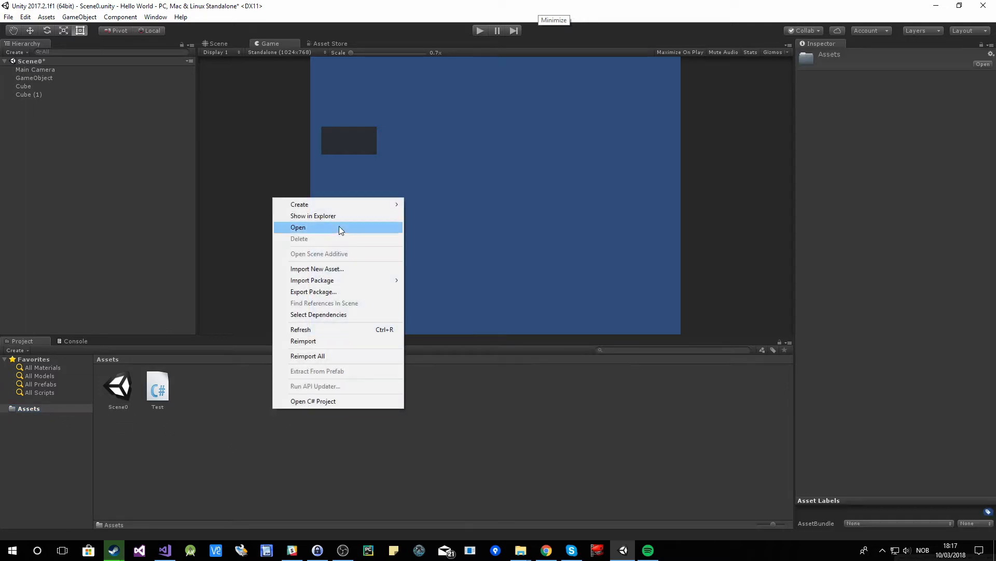
pyautogui.moveTo(348, 204)
pyautogui.click(426, 208)
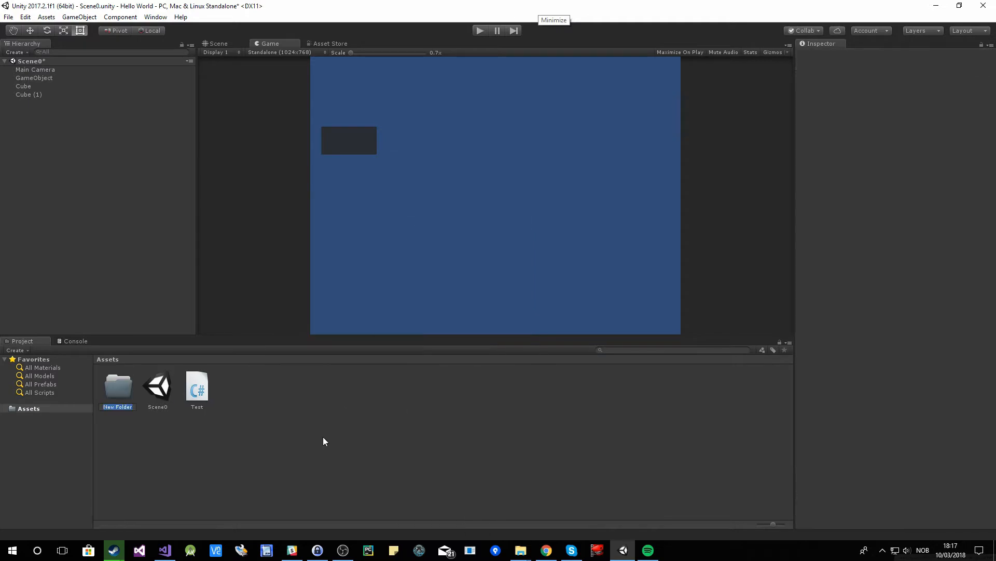
pyautogui.write('Scripts')
pyautogui.press('Return')
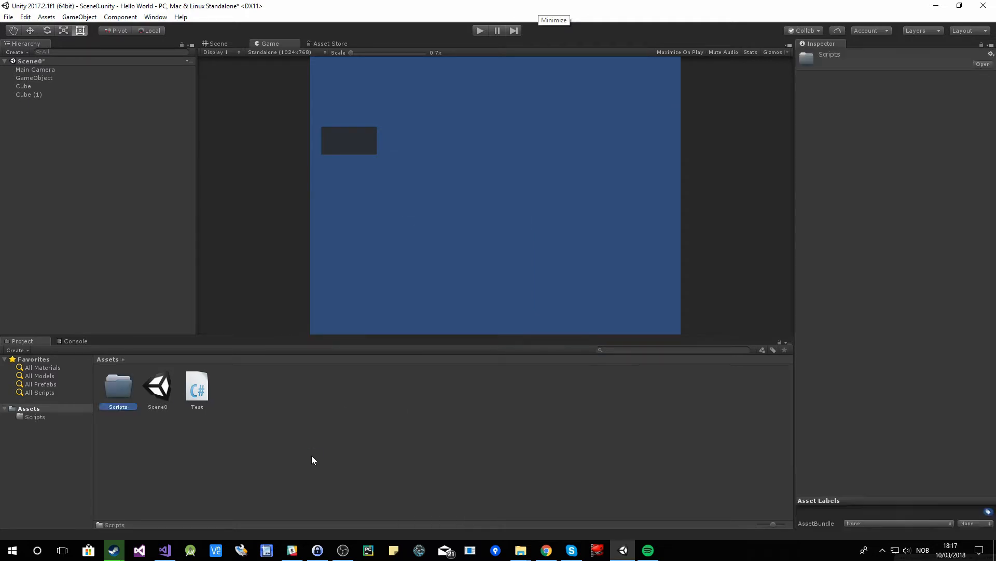
# Create a folder named Prefabs in Assets
pyautogui.rightClick(264, 379)
pyautogui.moveTo(325, 176)
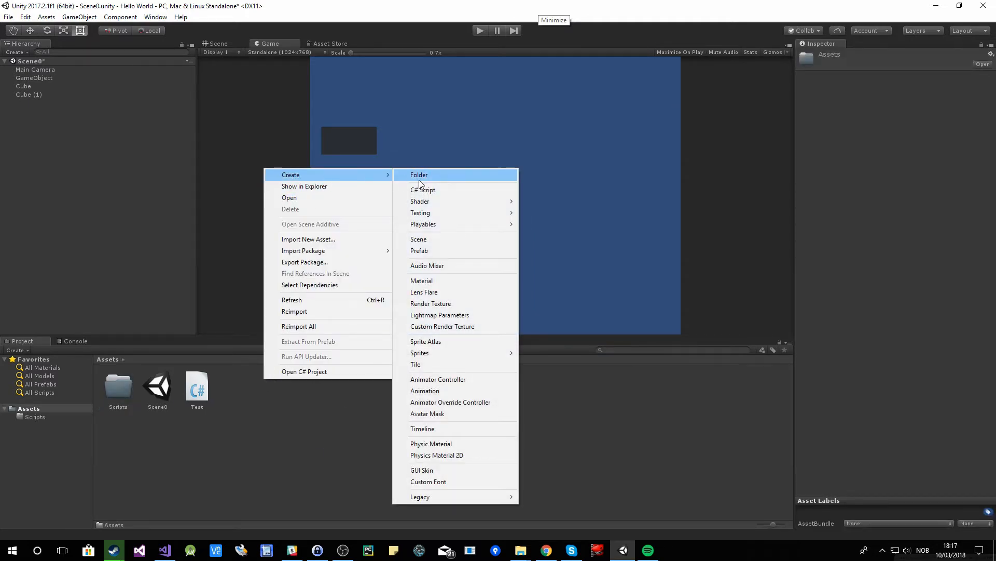
pyautogui.click(424, 180)
pyautogui.write('Prefabs')
pyautogui.press('Return')
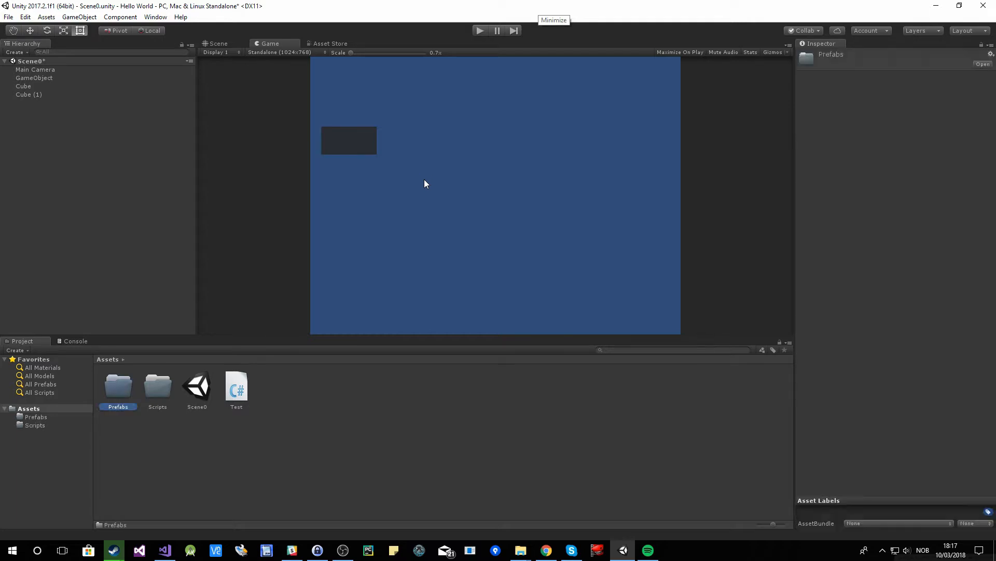
# Create a folder named Scenes in Assets
pyautogui.rightClick(309, 380)
pyautogui.click(283, 426)
pyautogui.rightClick(345, 412)
pyautogui.moveTo(421, 206)
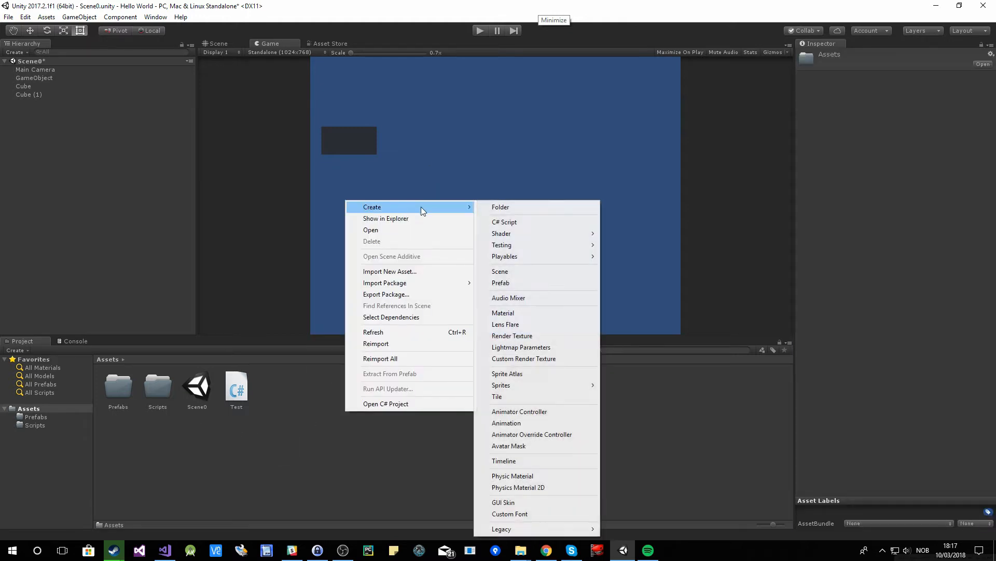
pyautogui.click(509, 207)
pyautogui.write('Scenes')
pyautogui.press('Return')
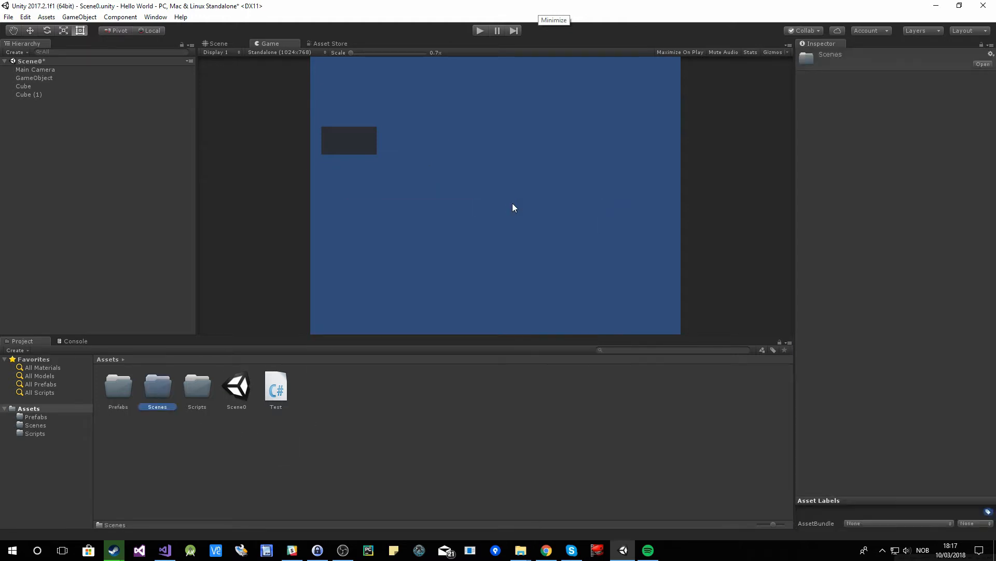
# Move the Scene0 file into the Scenes folder and the Test script into the Scripts folder
pyautogui.click(255, 455)
pyautogui.moveTo(237, 387); pyautogui.dragTo(158, 389)
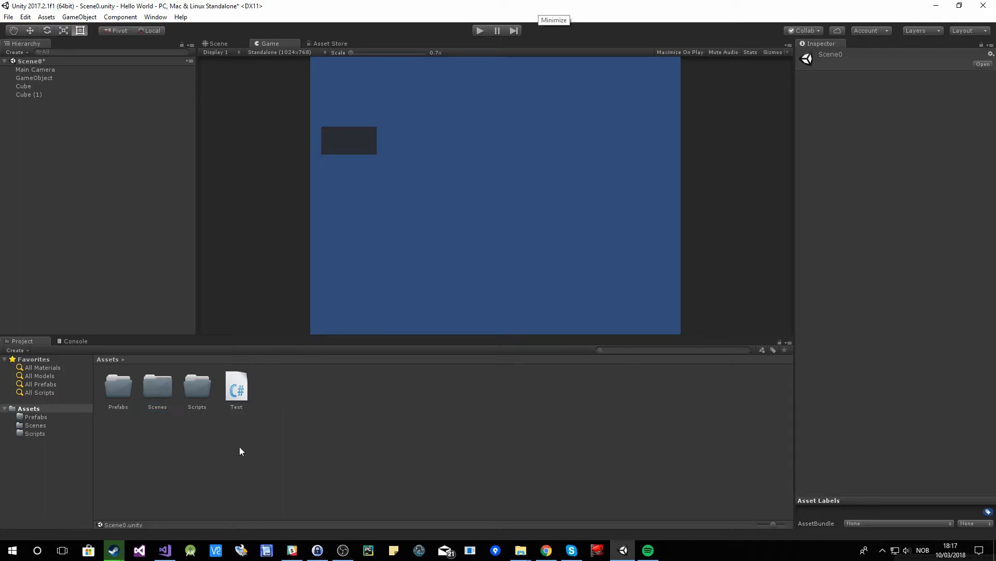
pyautogui.click(239, 398)
pyautogui.moveTo(238, 398); pyautogui.dragTo(199, 391)
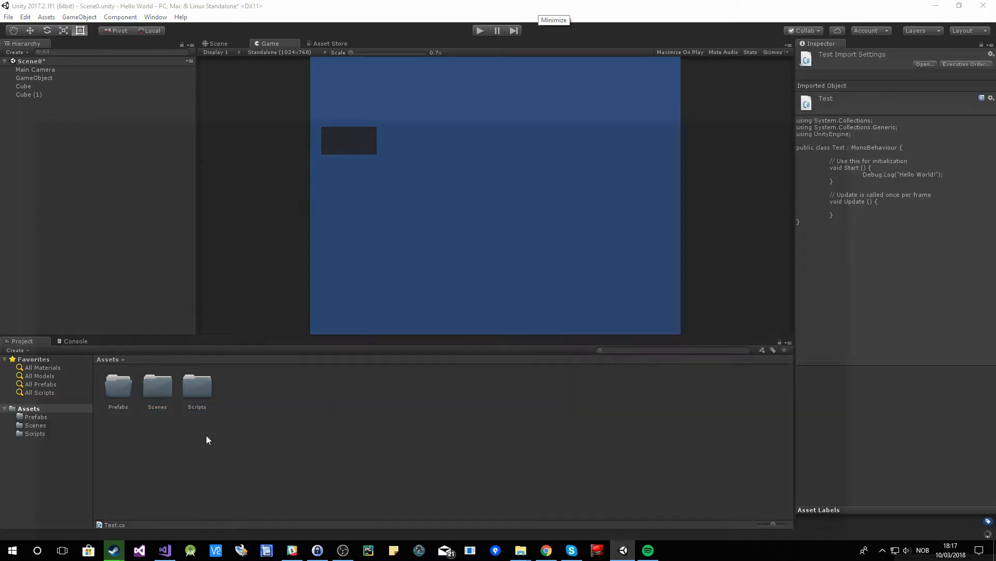
pyautogui.click(951, 6)
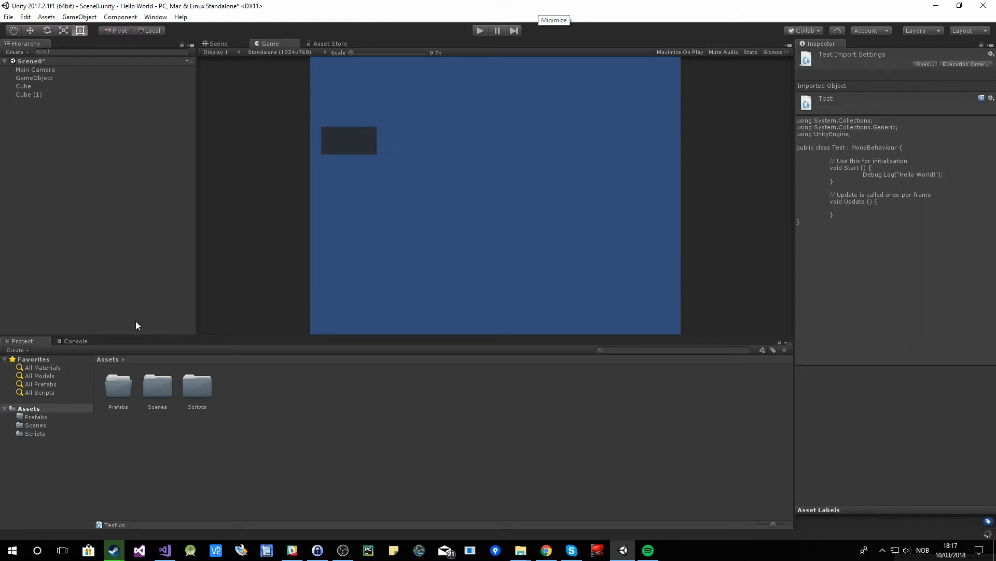
# Look through the contents of the Prefabs, Scenes and Scripts folders, and return to Assets
pyautogui.click(32, 418)
pyautogui.click(33, 425)
pyautogui.click(31, 433)
pyautogui.click(33, 417)
pyautogui.click(35, 432)
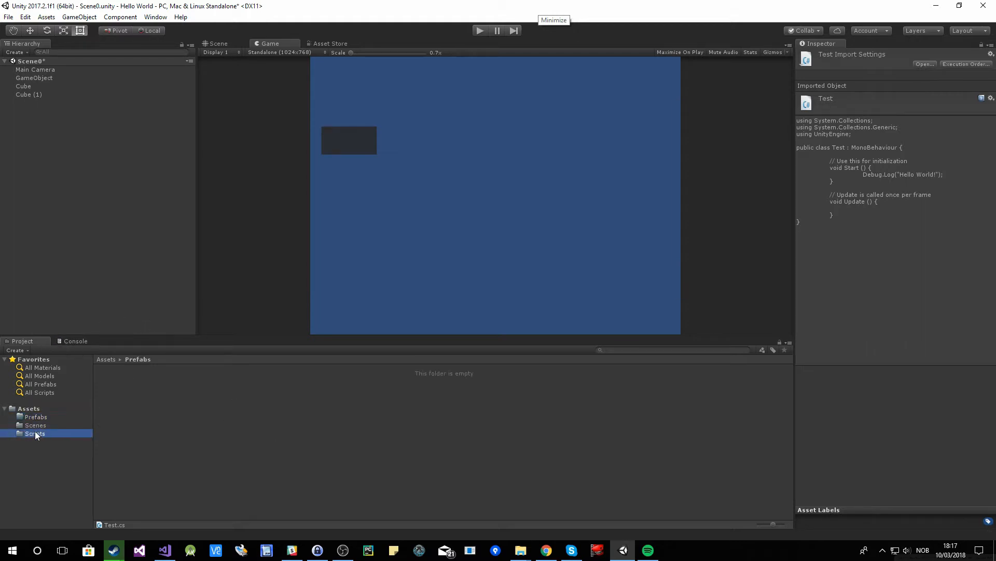
pyautogui.click(32, 425)
pyautogui.click(33, 417)
pyautogui.click(29, 409)
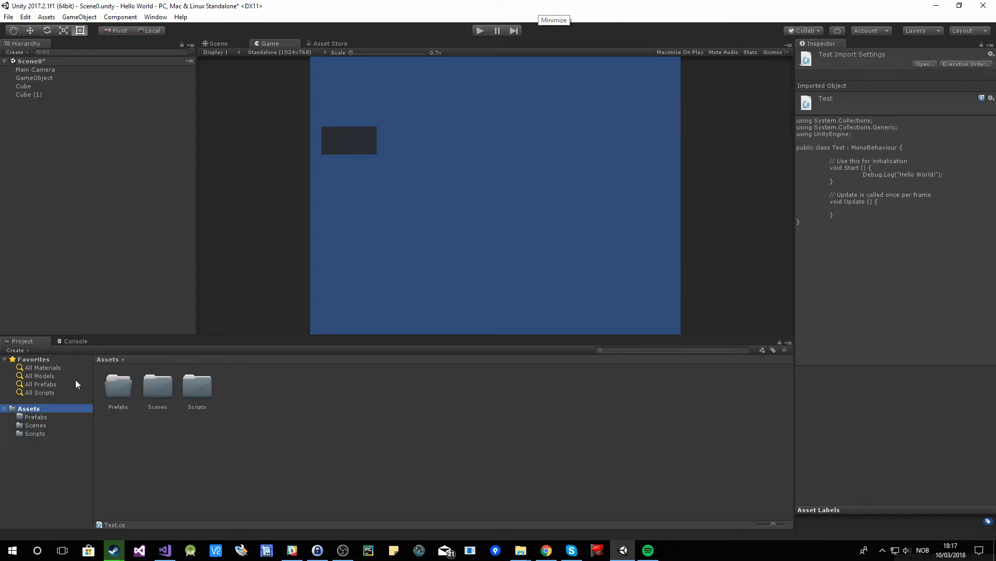
# View the Console, return to the project's Assets, and clear the selection
pyautogui.click(78, 341)
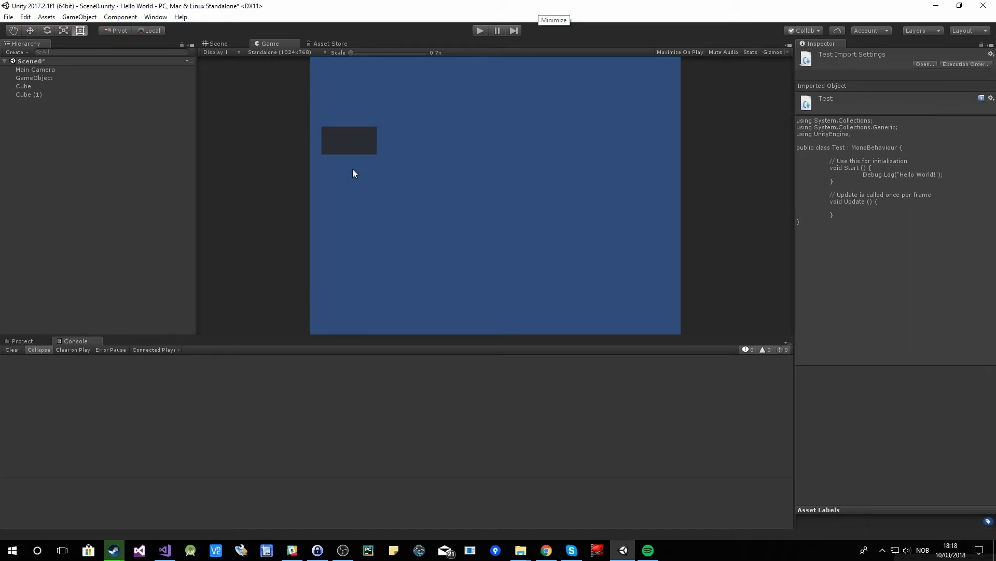
pyautogui.click(50, 341)
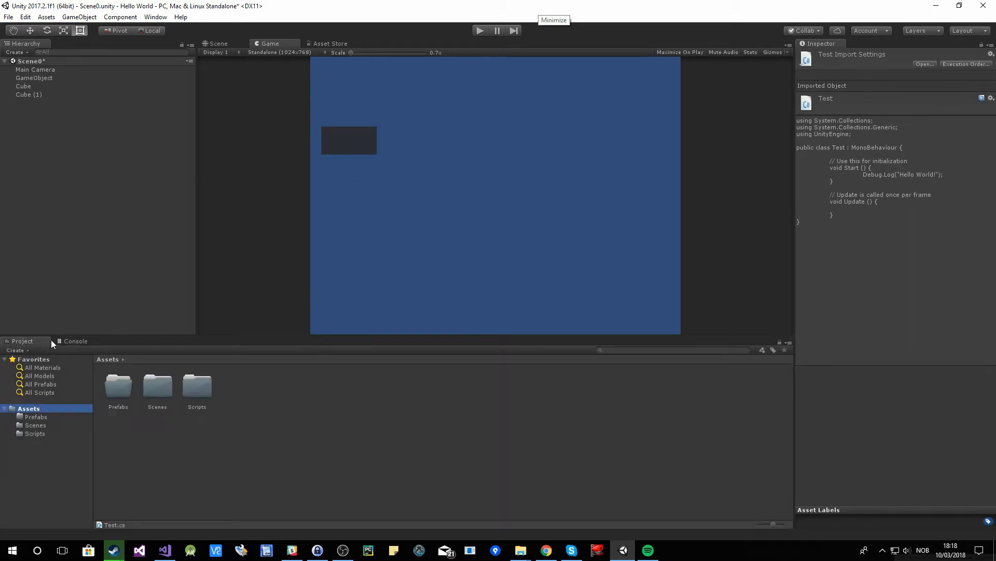
pyautogui.click(265, 417)
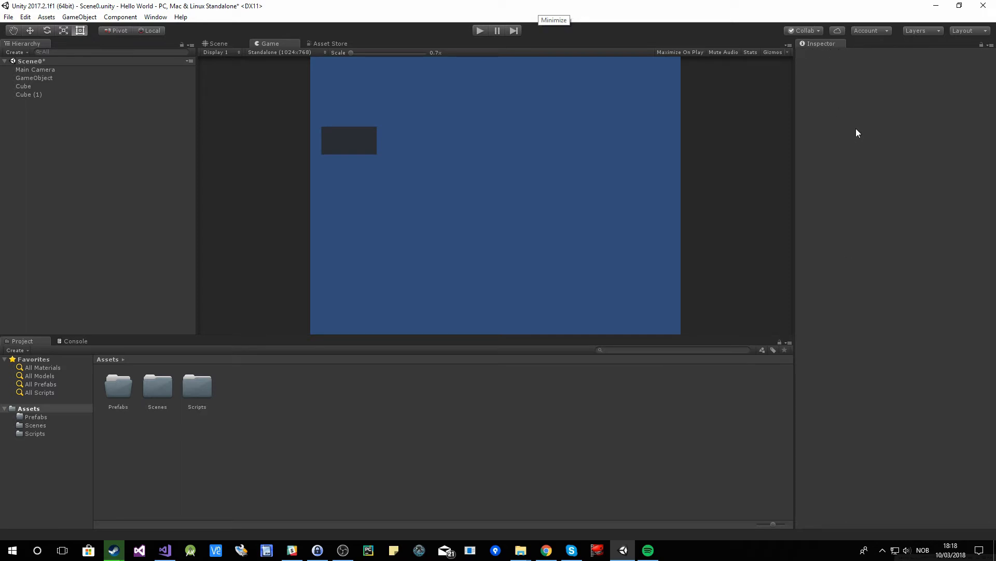
# Set the first cube's position to X 0, Y 0, Z 0 with the Scene view showing
pyautogui.click(25, 86)
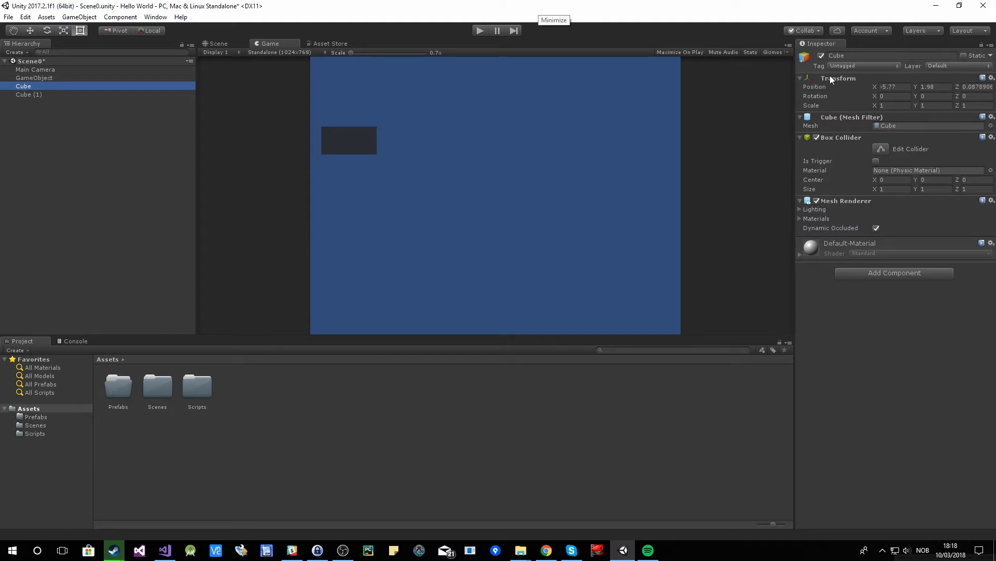
pyautogui.click(894, 87)
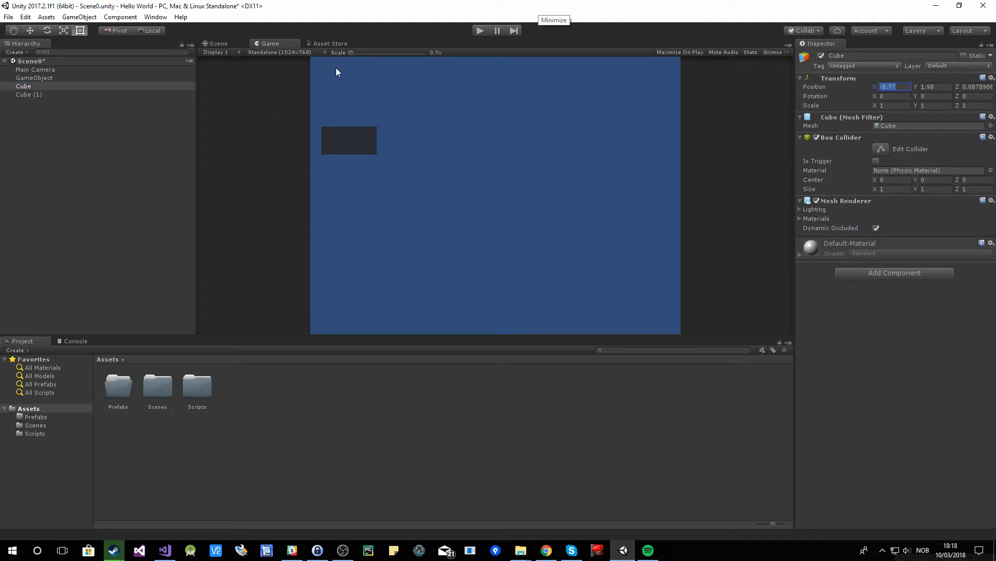
pyautogui.click(210, 42)
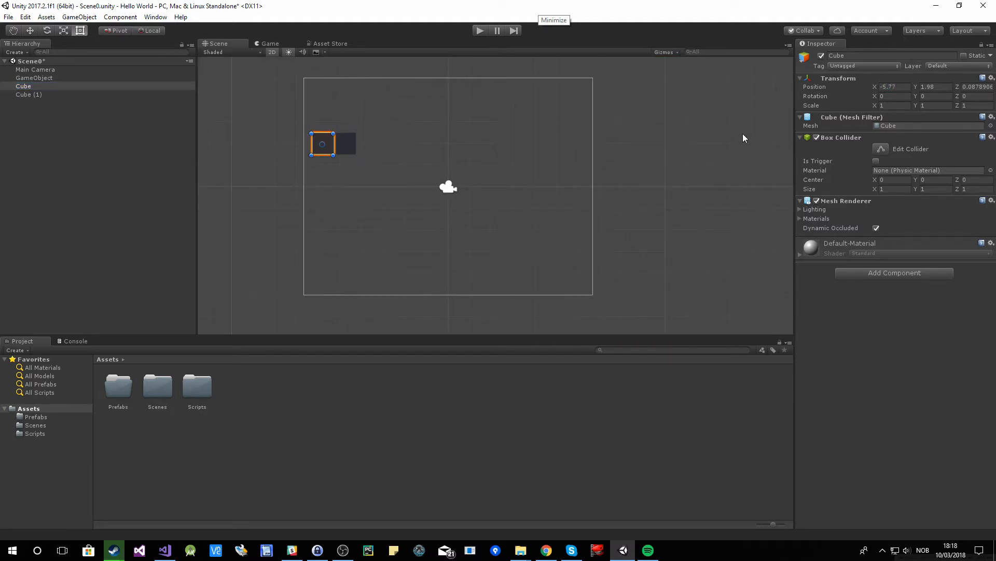
pyautogui.click(908, 86)
pyautogui.write('0')
pyautogui.press('Tab')
pyautogui.write('0')
pyautogui.press('Tab')
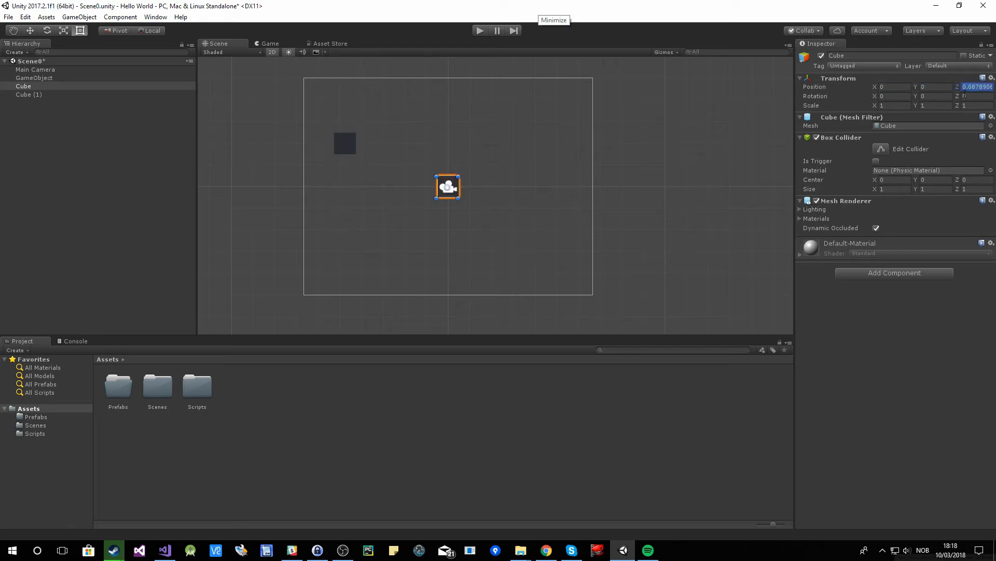
pyautogui.write('0')
pyautogui.scroll(3, 466, 189)
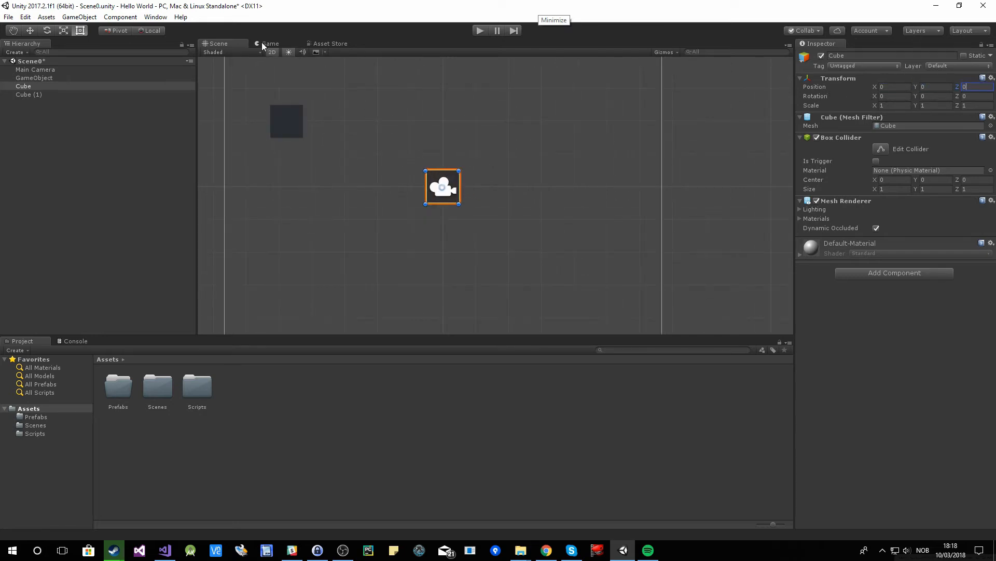
# Turn off the Scene view's 2D mode and view the repositioned cube in 3D perspective
pyautogui.click(272, 52)
pyautogui.moveTo(444, 176); pyautogui.dragTo(465, 214, button='middle')
pyautogui.scroll(4, 465, 214)
pyautogui.moveTo(452, 213); pyautogui.dragTo(527, 207, button='right')
pyautogui.moveTo(452, 208); pyautogui.dragTo(594, 127, button='middle')
pyautogui.scroll(1, 394, 170)
pyautogui.moveTo(384, 170); pyautogui.dragTo(502, 165, button='middle')
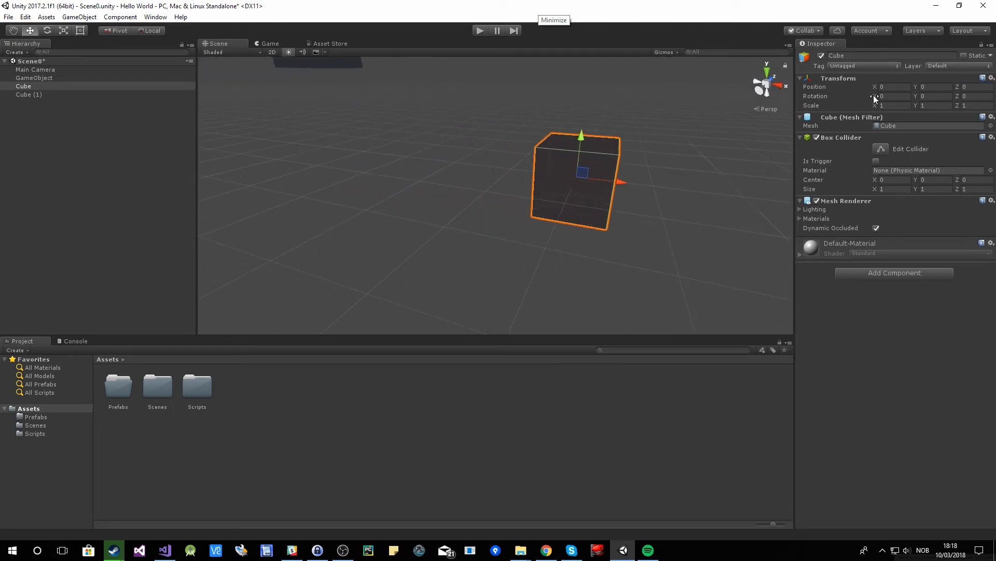
# Try out the cube's rotation and scale values, keeping rotation X at 0, and set scale Y to 1.35
pyautogui.moveTo(875, 99)
pyautogui.mouseDown()
pyautogui.moveTo(276, 138)
pyautogui.moveTo(876, 92)
pyautogui.moveTo(915, 98)
pyautogui.moveTo(909, 122)
pyautogui.moveTo(916, 100)
pyautogui.moveTo(888, 107)
pyautogui.moveTo(899, 118)
pyautogui.moveTo(876, 106)
pyautogui.moveTo(938, 121)
pyautogui.moveTo(838, 121)
pyautogui.moveTo(948, 105)
pyautogui.moveTo(874, 105)
pyautogui.mouseUp()
pyautogui.write('0')
pyautogui.write('1')
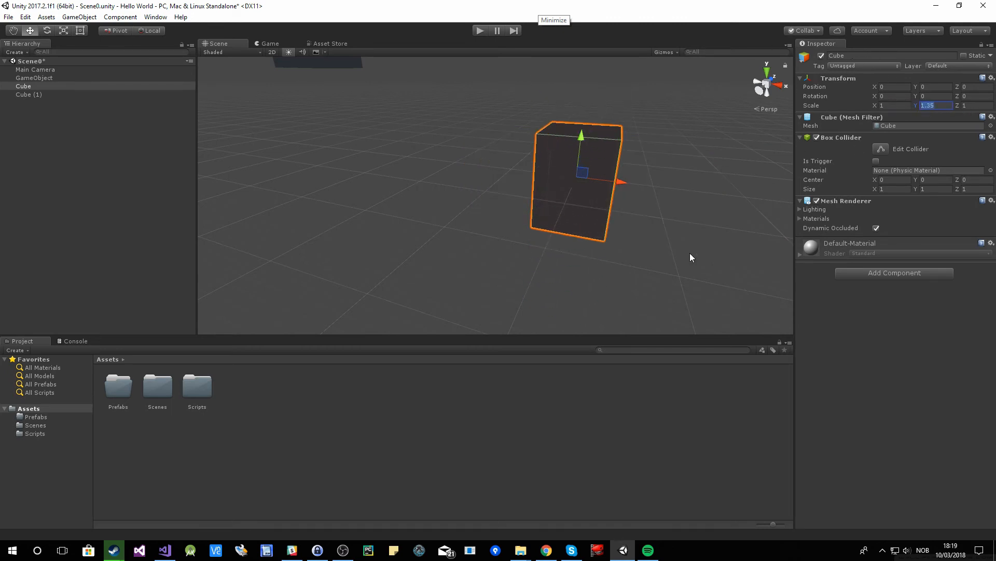
# Deselect the cube and examine both cubes from different angles and distances in the Scene view
pyautogui.scroll(-5, 690, 253)
pyautogui.moveTo(439, 183); pyautogui.dragTo(380, 187, button='middle')
pyautogui.moveTo(234, 255); pyautogui.dragTo(330, 241, button='right')
pyautogui.moveTo(331, 241); pyautogui.dragTo(381, 229, button='middle')
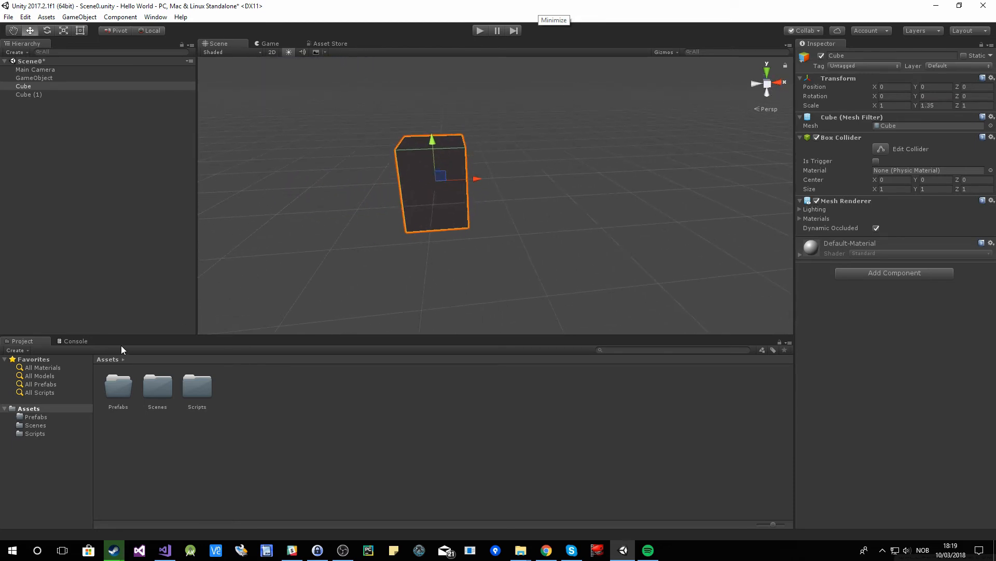
pyautogui.click(343, 267)
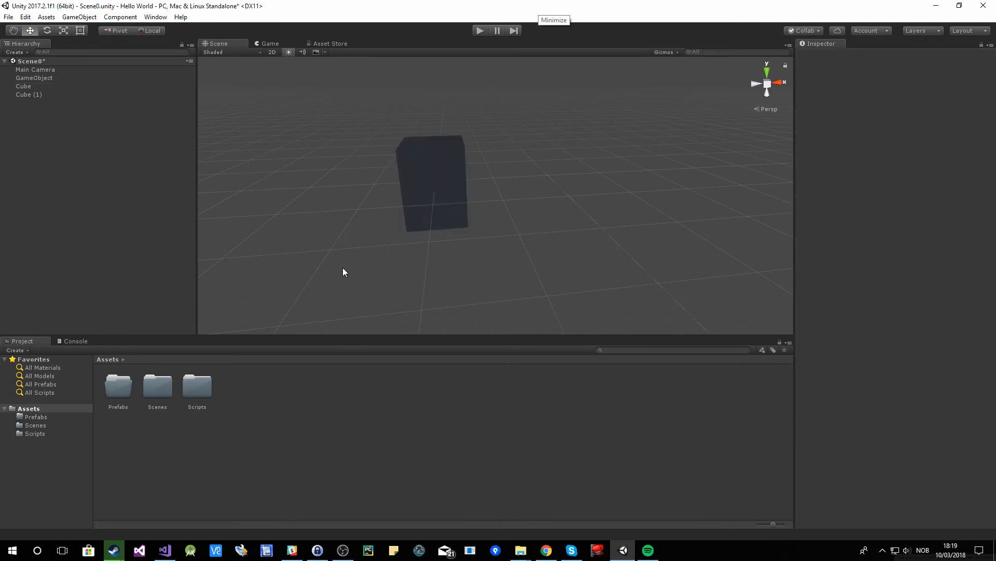
pyautogui.scroll(-3, 343, 266)
pyautogui.moveTo(423, 260); pyautogui.dragTo(458, 223, button='middle')
pyautogui.moveTo(457, 222); pyautogui.dragTo(436, 249, button='right')
pyautogui.moveTo(436, 249); pyautogui.dragTo(423, 242, button='middle')
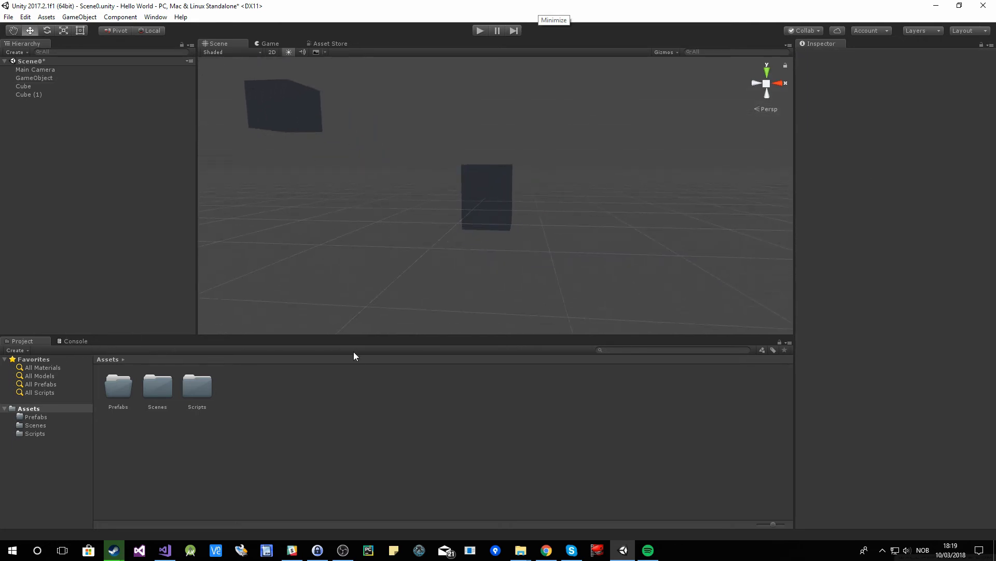
# Add an Animation tab to the panel that holds Project and Console
pyautogui.click(788, 343)
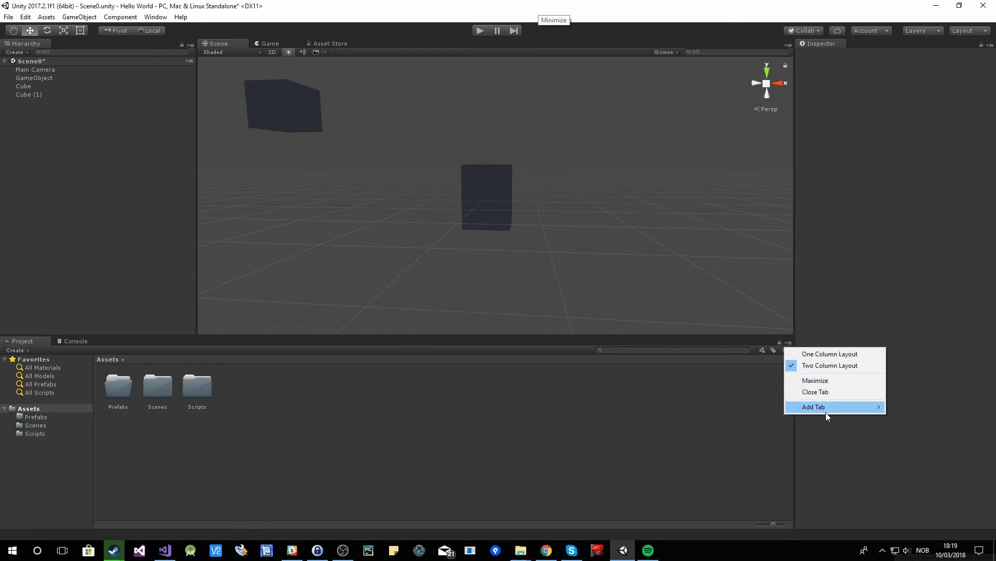
pyautogui.moveTo(827, 412)
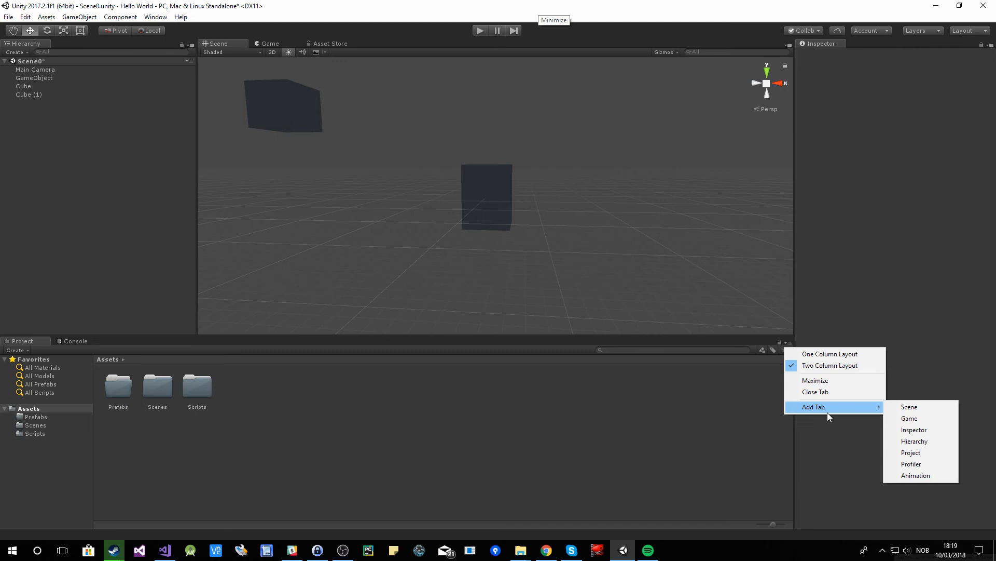
pyautogui.click(916, 475)
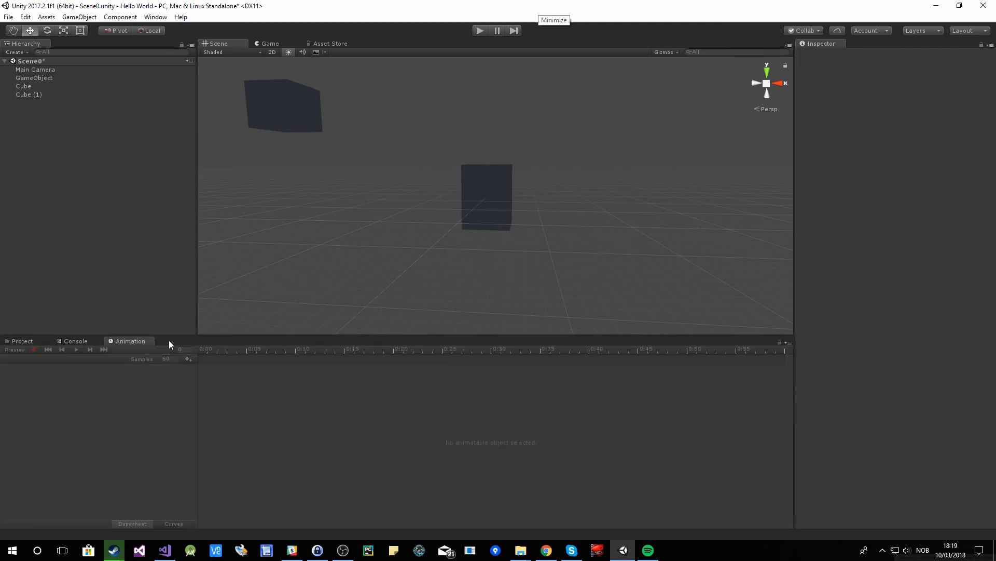
# Open the Animator window, dock it beside the Animation tab, and bring the Console forward
pyautogui.click(155, 17)
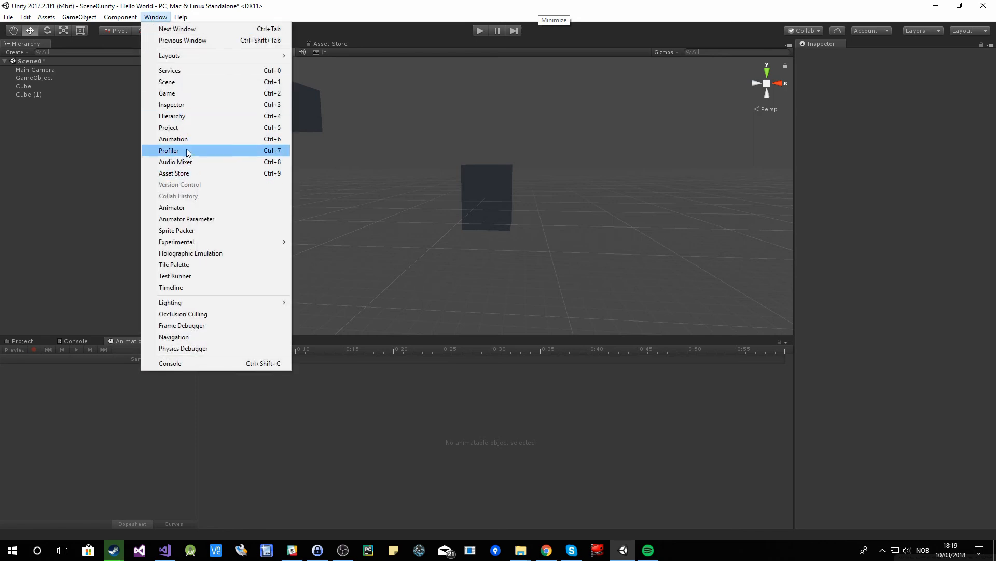
pyautogui.click(176, 207)
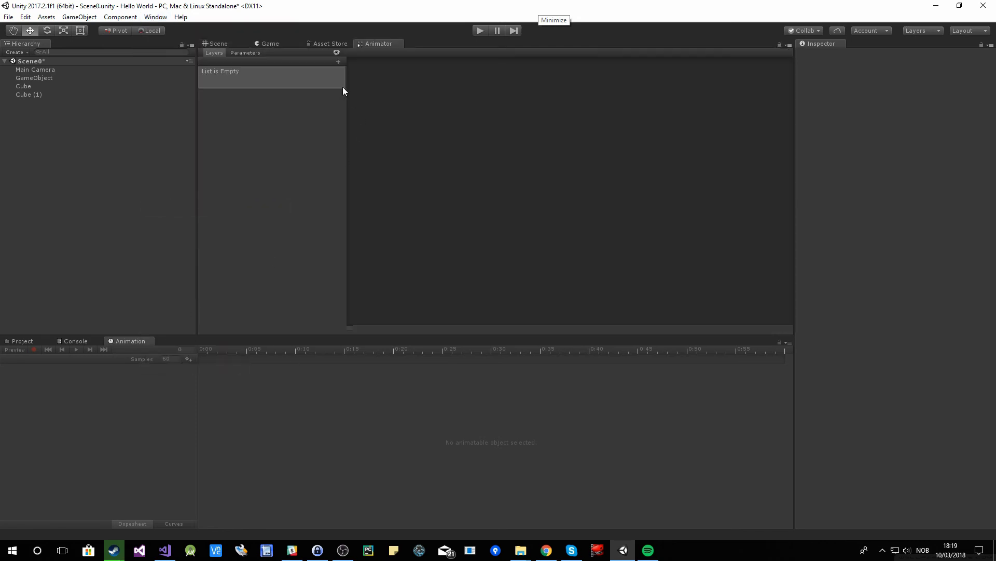
pyautogui.moveTo(372, 45); pyautogui.dragTo(175, 341)
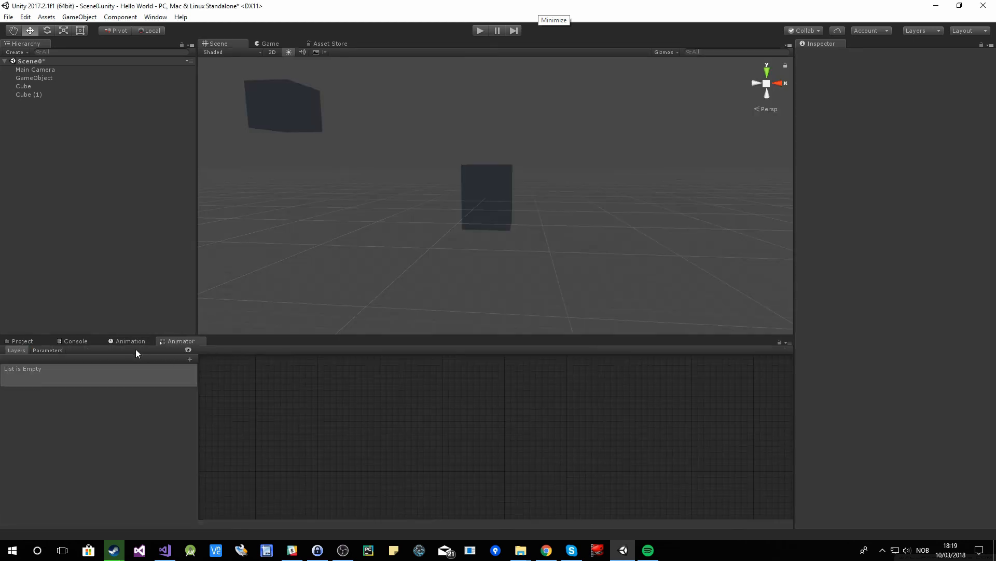
pyautogui.click(107, 342)
pyautogui.click(87, 341)
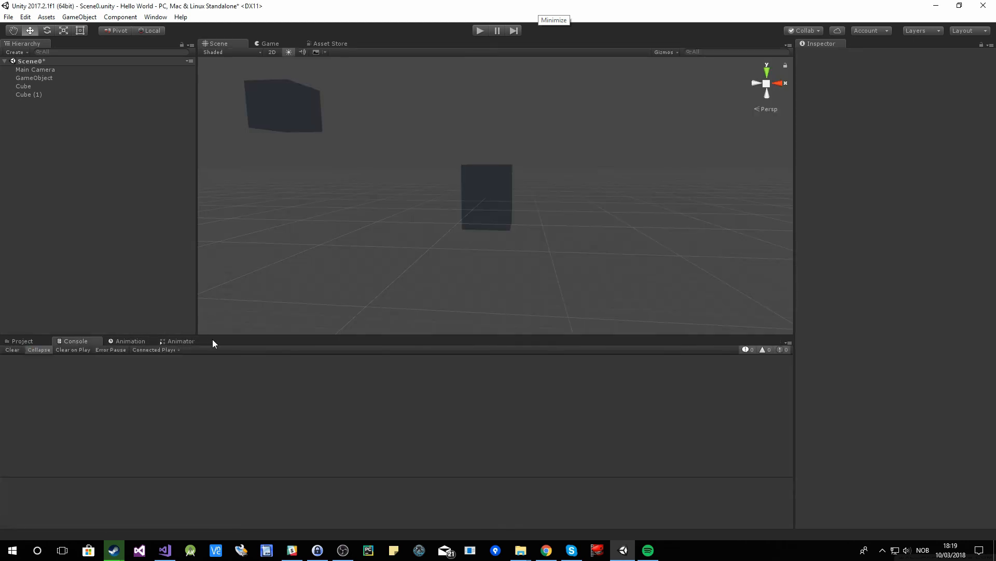
# Add a second Inspector as a tab in the panel that holds Project, Console, Animation and Animator, and bring it forward
pyautogui.click(156, 17)
pyautogui.click(200, 103)
pyautogui.click(151, 18)
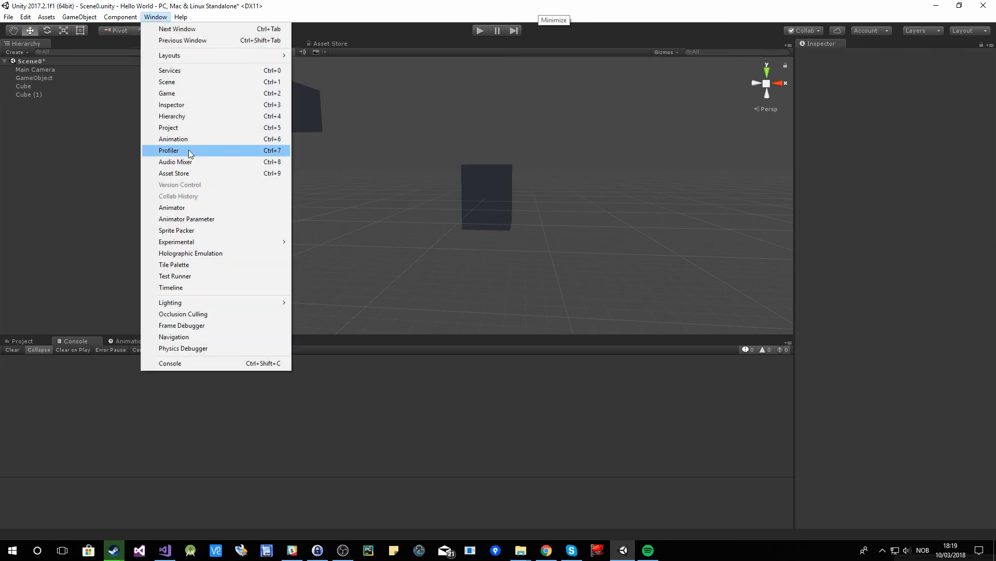
pyautogui.click(190, 105)
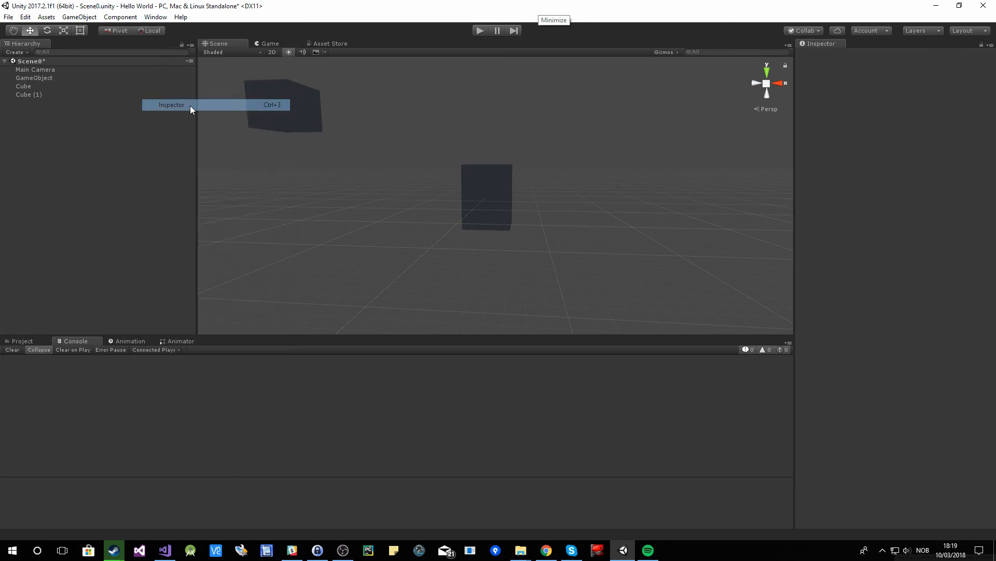
pyautogui.click(789, 342)
pyautogui.moveTo(828, 408)
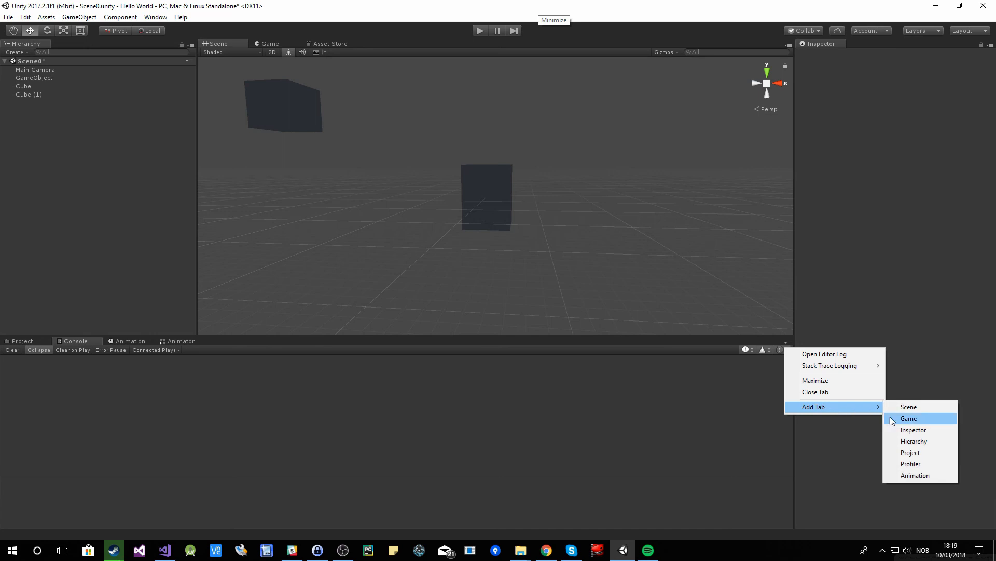
pyautogui.click(913, 429)
pyautogui.click(179, 342)
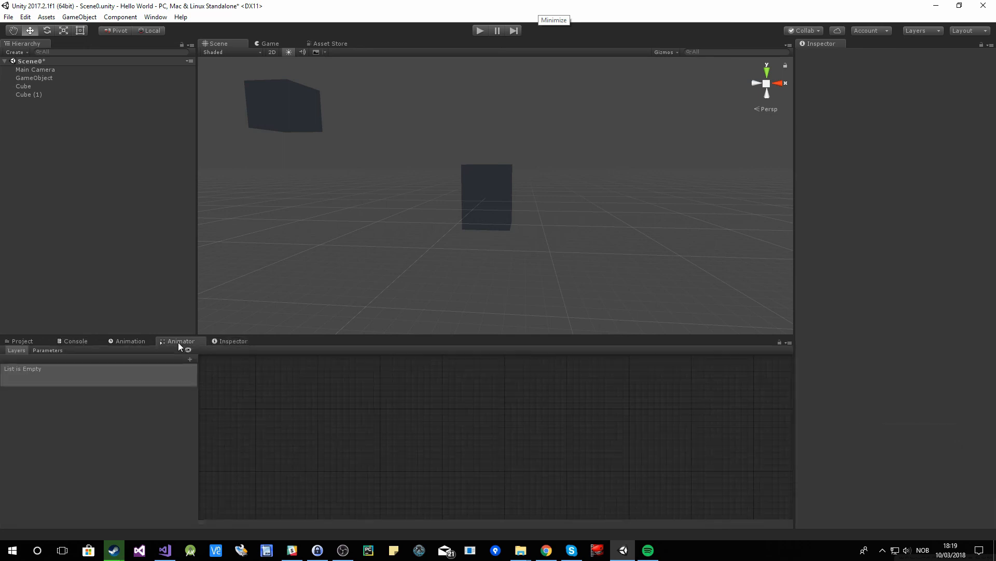
pyautogui.click(244, 342)
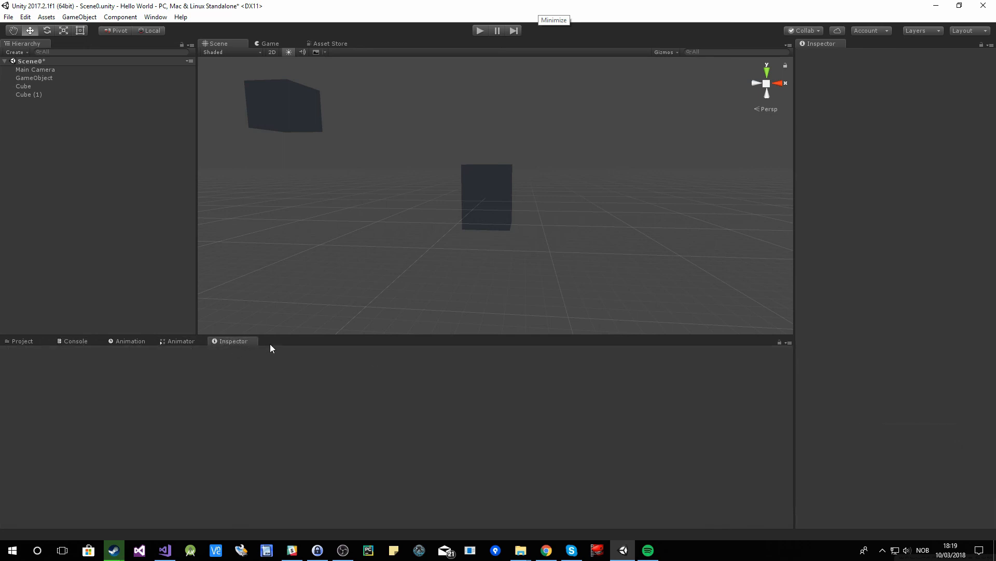
# Add a Profiler tab to the panel that holds Project and Console, and close the extra Inspector tab there
pyautogui.click(788, 342)
pyautogui.moveTo(818, 424)
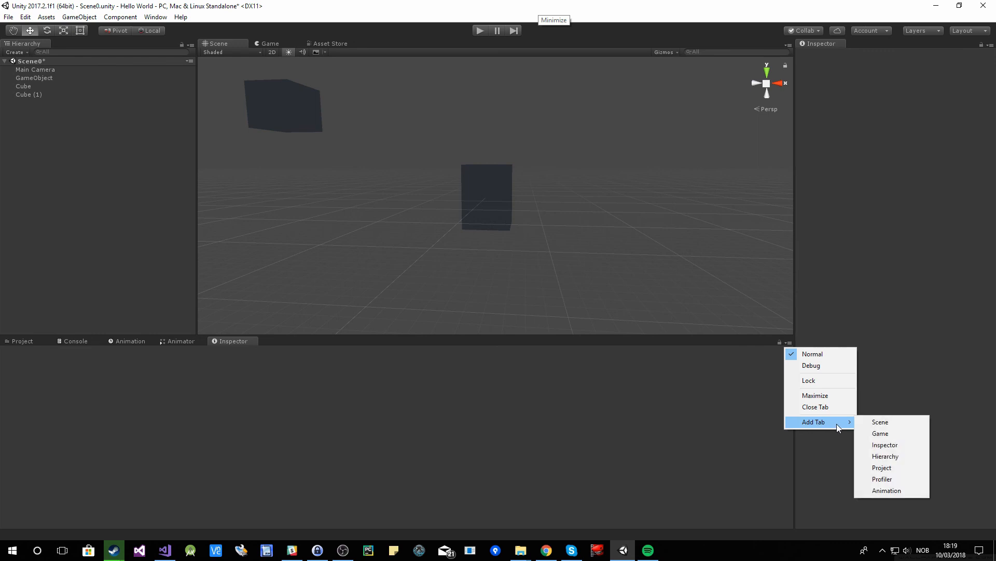
pyautogui.click(883, 478)
pyautogui.click(231, 341)
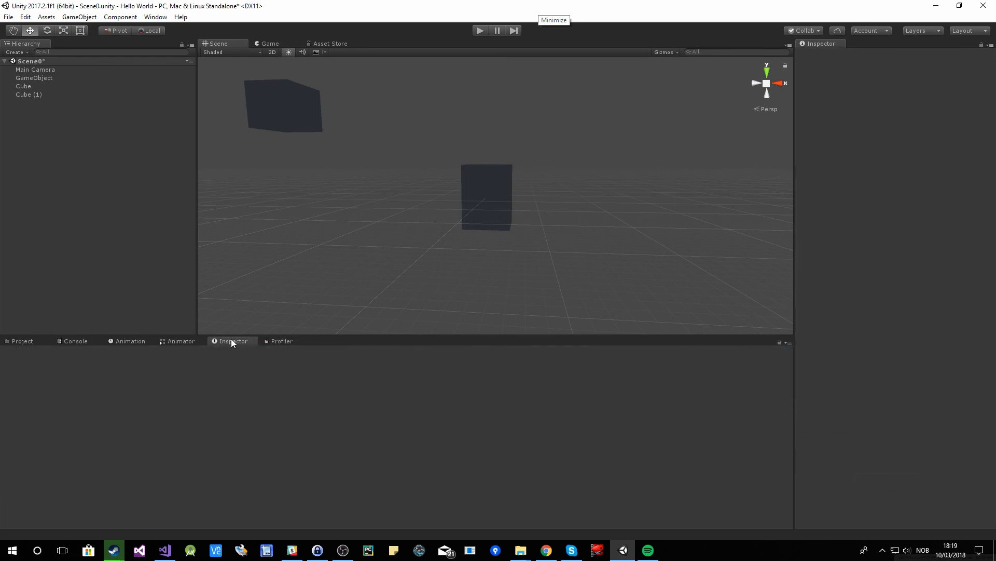
pyautogui.rightClick(232, 341)
pyautogui.click(266, 399)
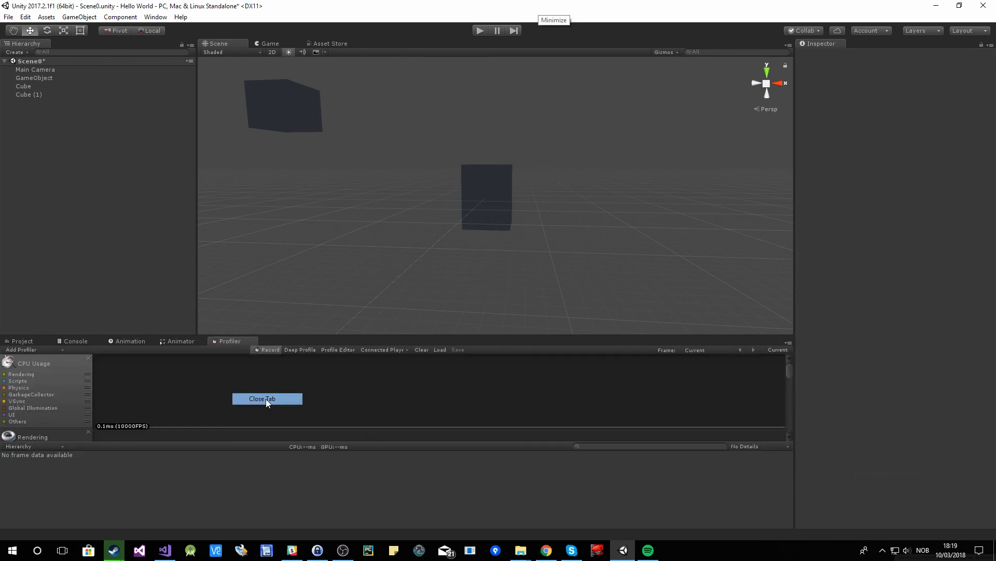
# Look through the Console, Animation, Animator and Profiler tabs of the lower panel, and finish with Project in front
pyautogui.click(132, 340)
pyautogui.click(62, 342)
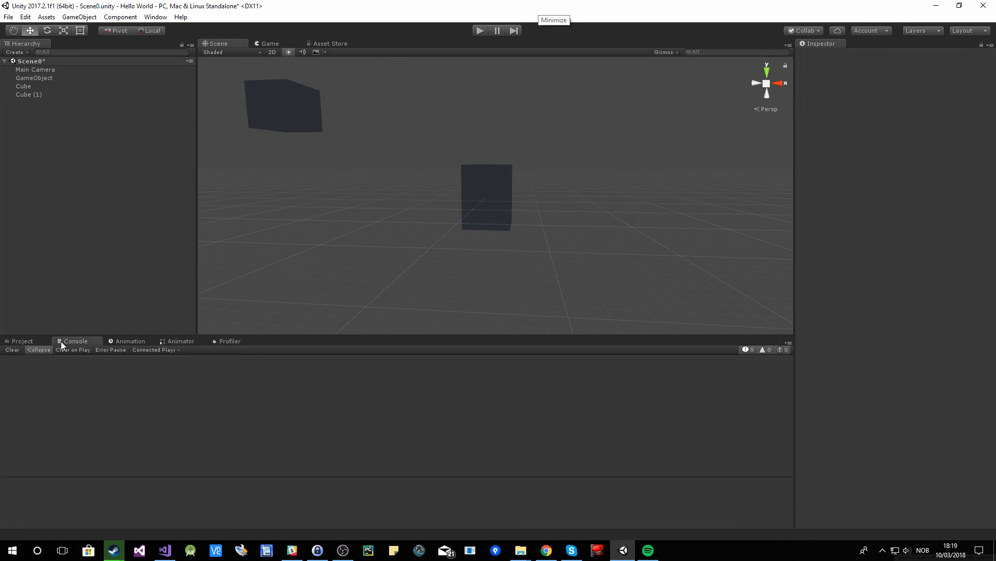
pyautogui.click(123, 341)
pyautogui.click(42, 340)
pyautogui.click(78, 341)
pyautogui.click(130, 341)
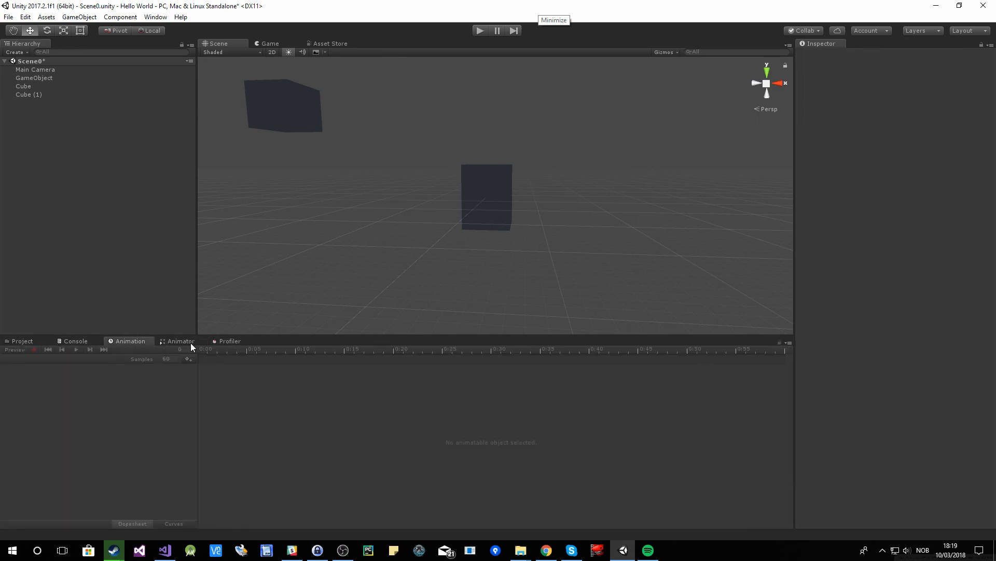
pyautogui.click(191, 343)
pyautogui.click(223, 341)
pyautogui.click(127, 340)
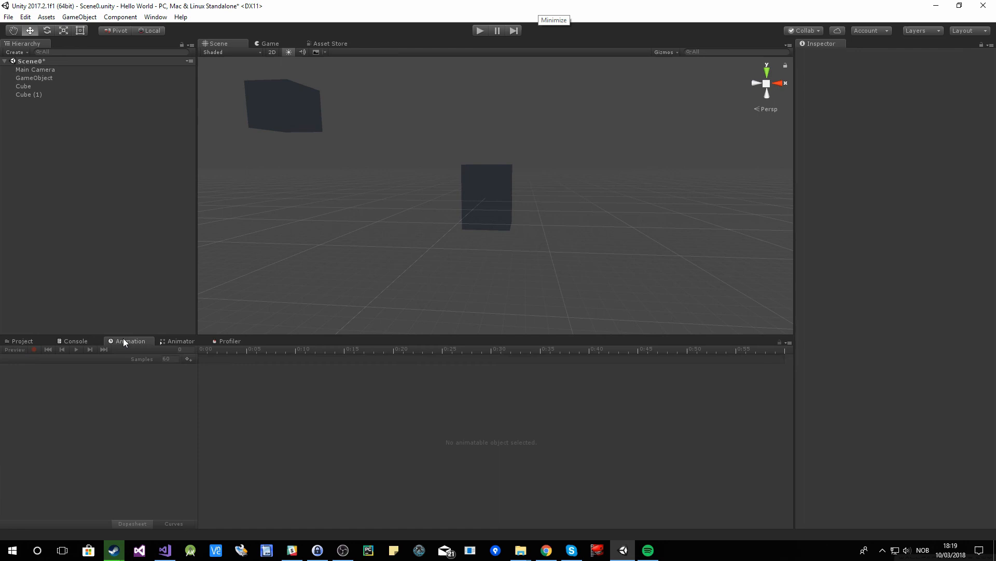
pyautogui.click(73, 341)
pyautogui.click(42, 341)
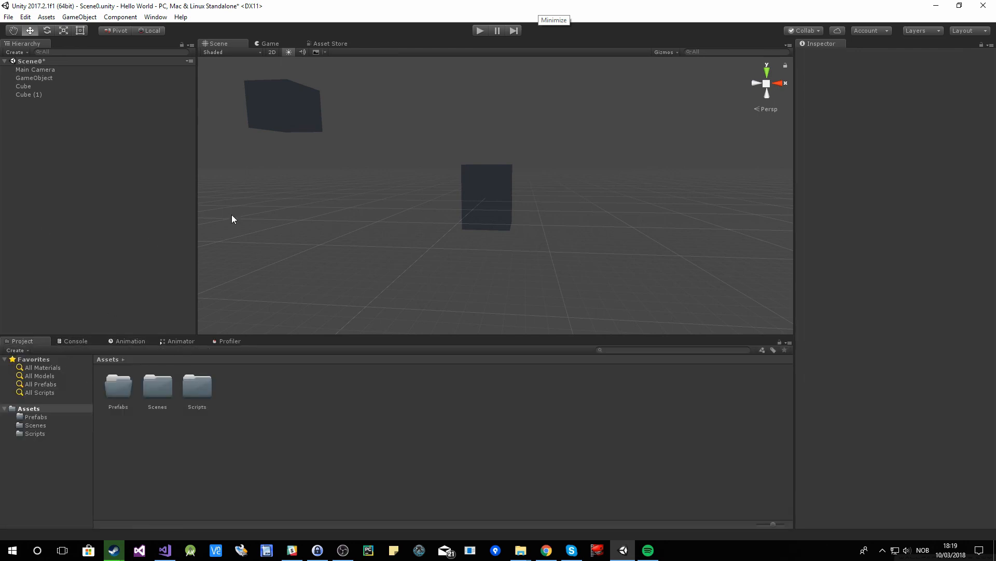